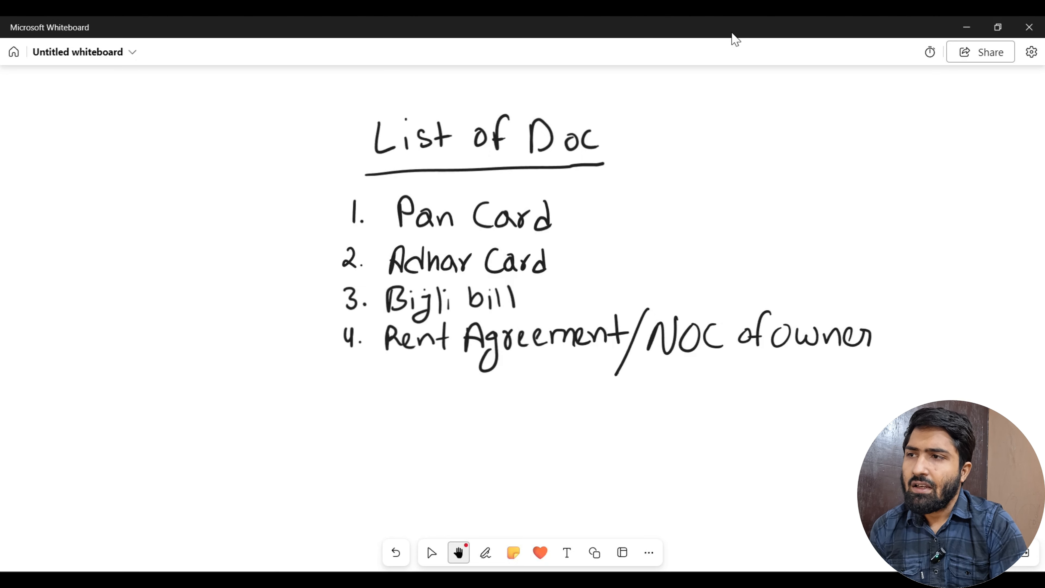
# Tick Pan Card, Adhar Card, Bijli bill and the rent agreement item in the list.
pyautogui.moveTo(326, 215)
pyautogui.mouseDown()
pyautogui.moveTo(324, 225)
pyautogui.moveTo(383, 202)
pyautogui.mouseUp()
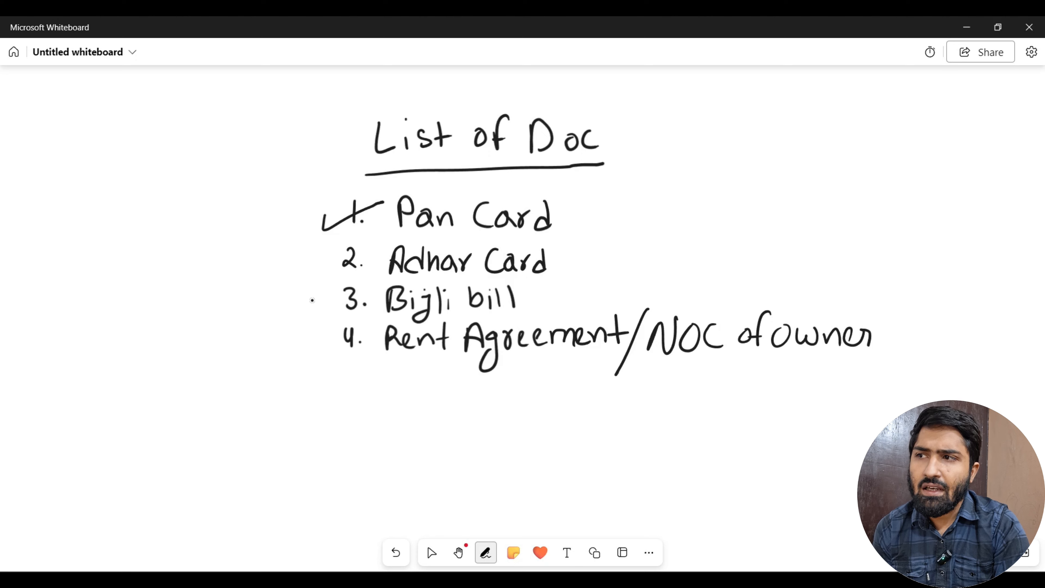
pyautogui.moveTo(317, 256)
pyautogui.mouseDown()
pyautogui.moveTo(317, 275)
pyautogui.moveTo(364, 244)
pyautogui.mouseUp()
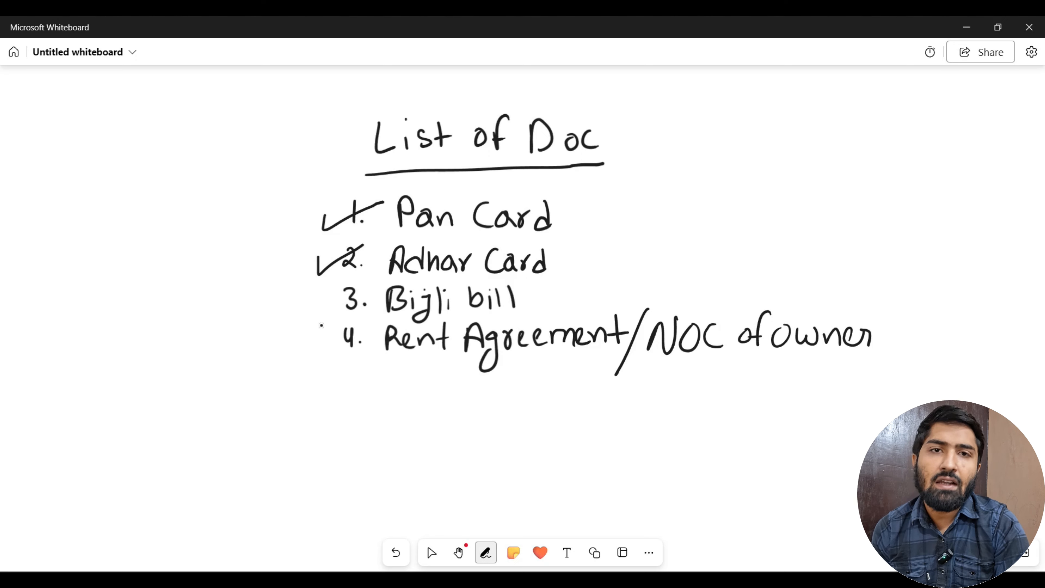
pyautogui.press('space')
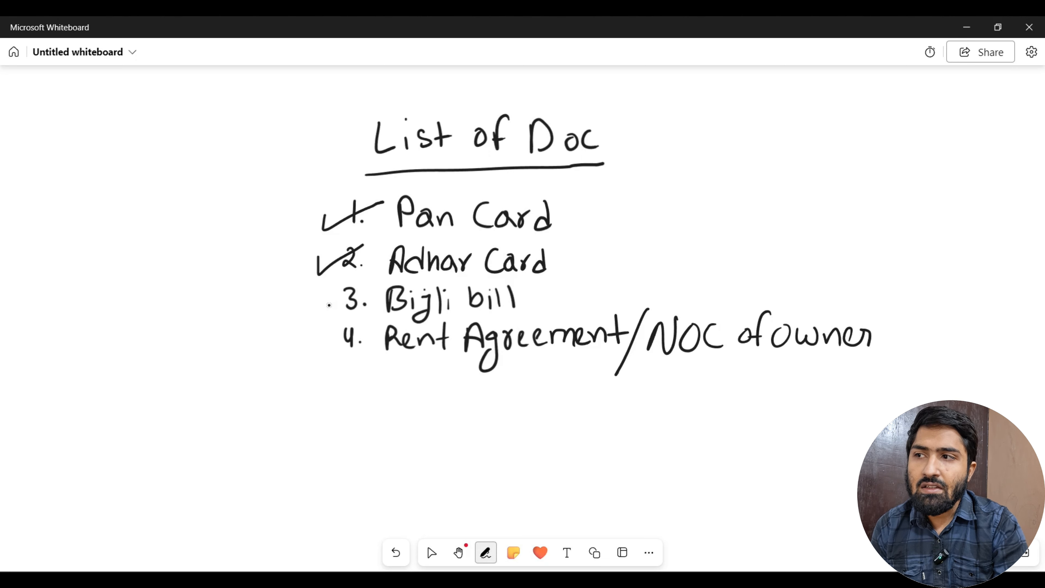
pyautogui.moveTo(322, 294); pyautogui.dragTo(372, 283)
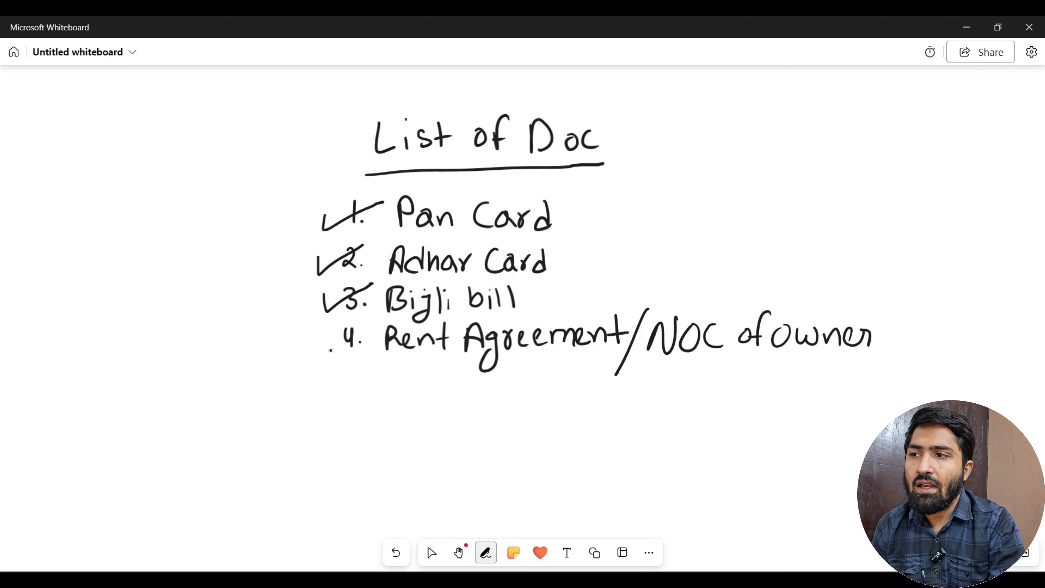
pyautogui.moveTo(326, 334)
pyautogui.mouseDown()
pyautogui.moveTo(328, 347)
pyautogui.moveTo(379, 322)
pyautogui.mouseUp()
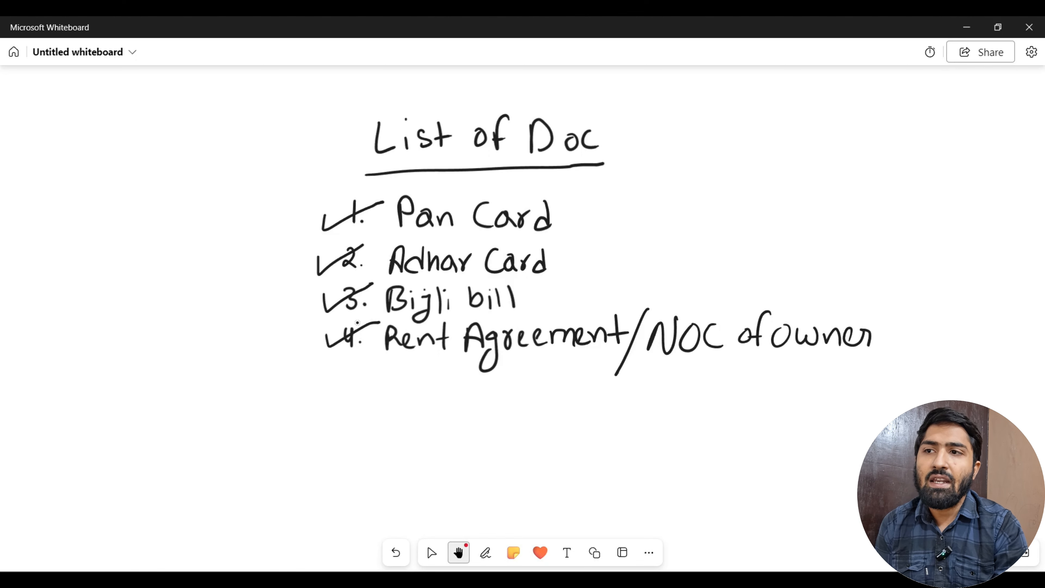
# Underline Rent Agreement and NOC of owner, then write '5. photo' below item 4.
pyautogui.moveTo(392, 359); pyautogui.dragTo(550, 357)
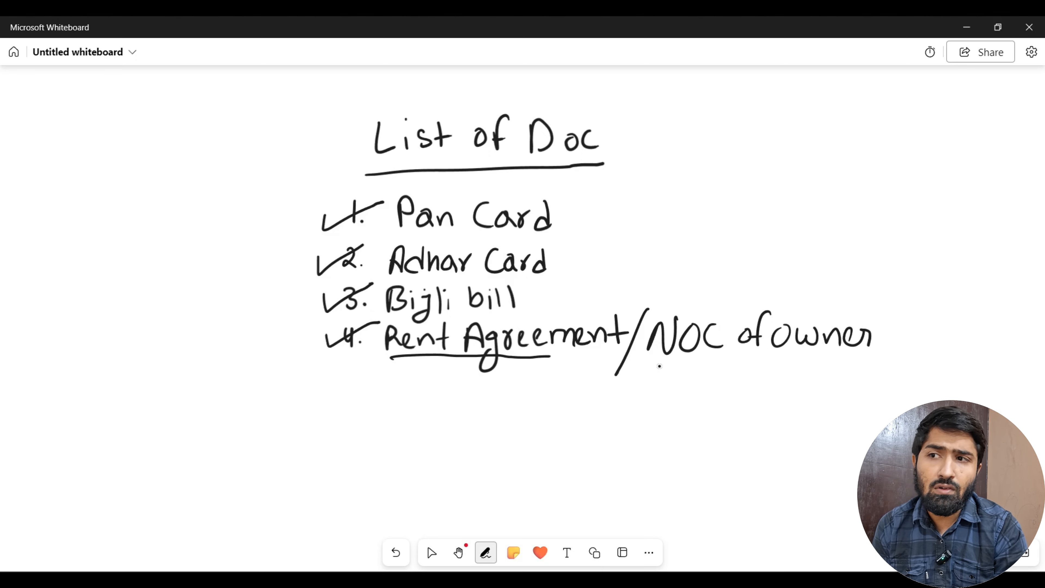
pyautogui.moveTo(644, 361); pyautogui.dragTo(808, 354)
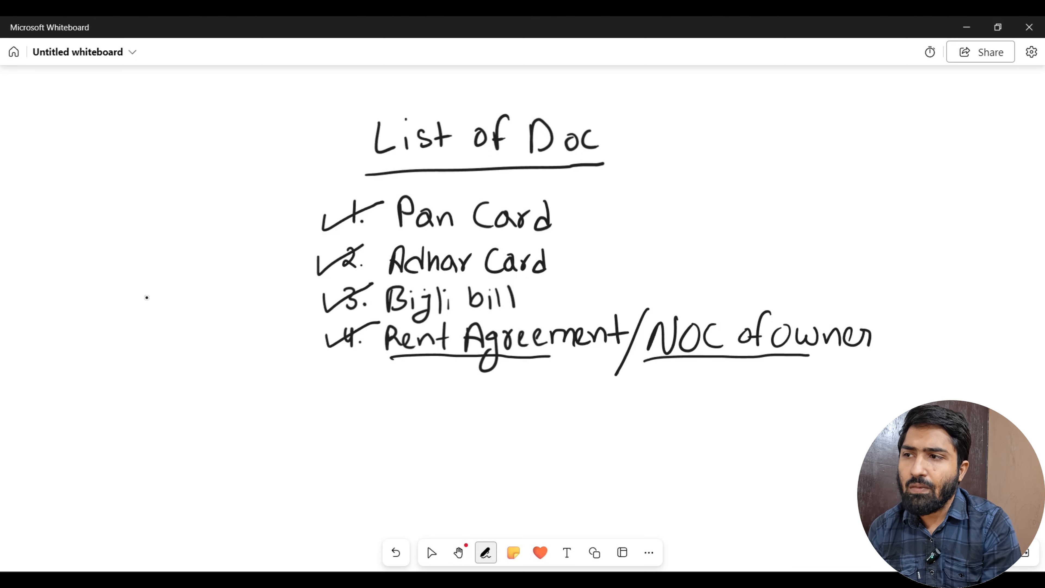
pyautogui.moveTo(362, 365); pyautogui.dragTo(336, 398)
pyautogui.moveTo(389, 375); pyautogui.dragTo(390, 406)
pyautogui.moveTo(389, 374)
pyautogui.mouseDown()
pyautogui.moveTo(391, 389)
pyautogui.moveTo(437, 372)
pyautogui.moveTo(452, 389)
pyautogui.moveTo(456, 375)
pyautogui.mouseUp()
pyautogui.moveTo(470, 375); pyautogui.dragTo(469, 377)
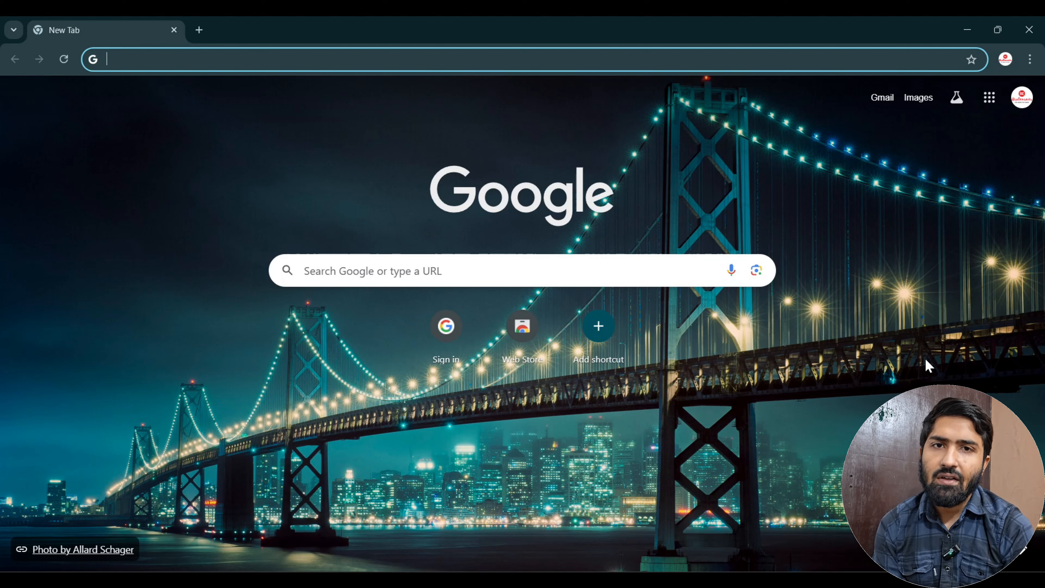
# Search Google for gst registration and open the GST portal's Registration result.
pyautogui.click(743, 58)
pyautogui.press('Down')
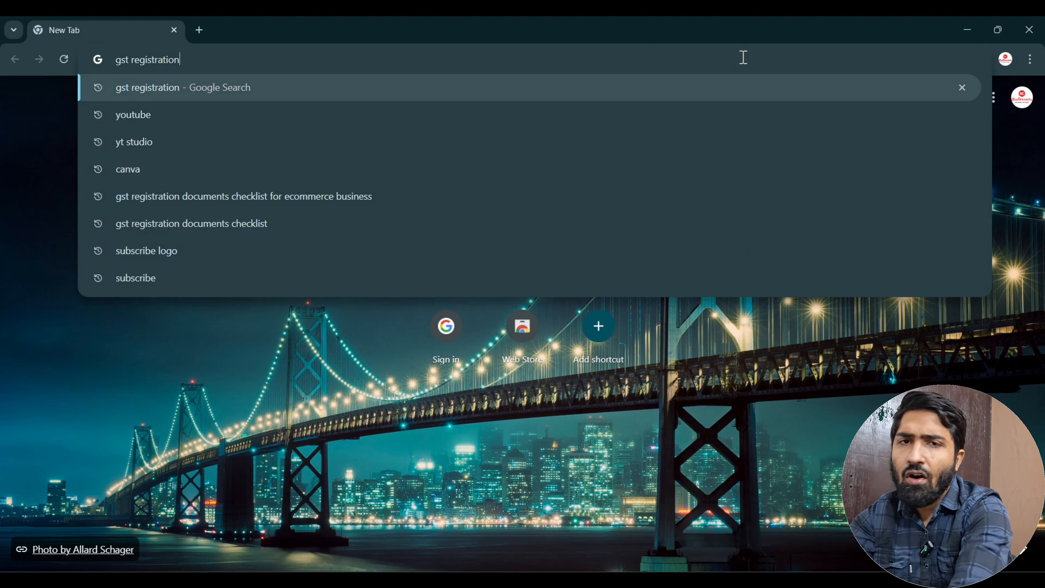
pyautogui.press('Return')
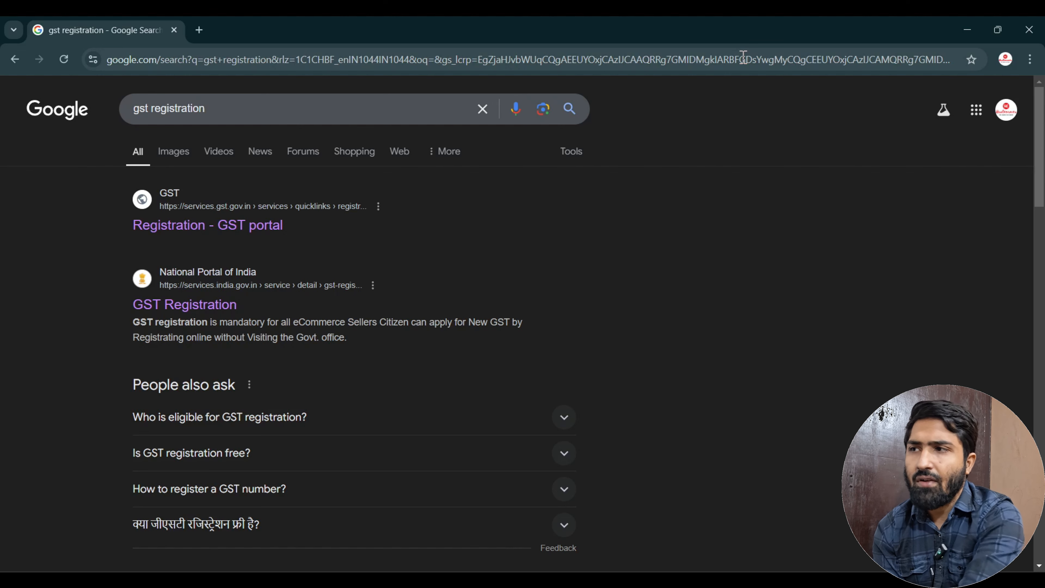
pyautogui.click(173, 224)
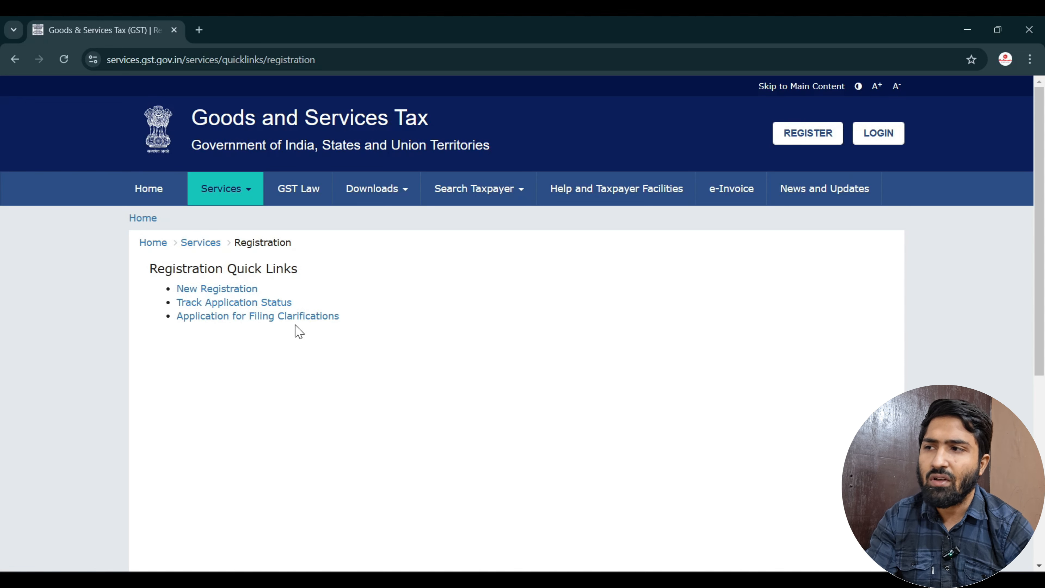
# Open the New Registration form and choose Taxpayer as the applicant type.
pyautogui.click(232, 290)
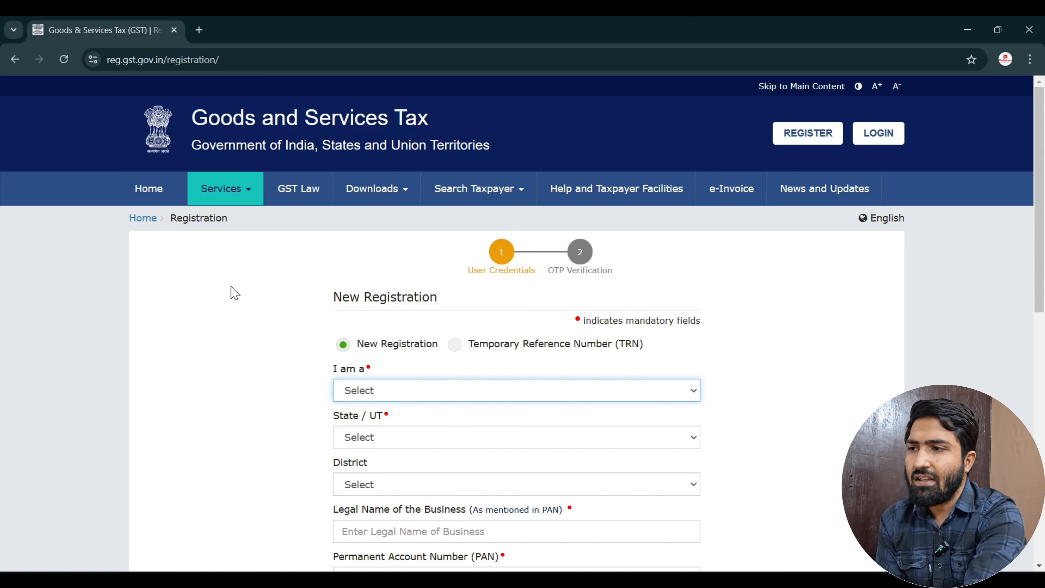
pyautogui.scroll(-3, 319, 375)
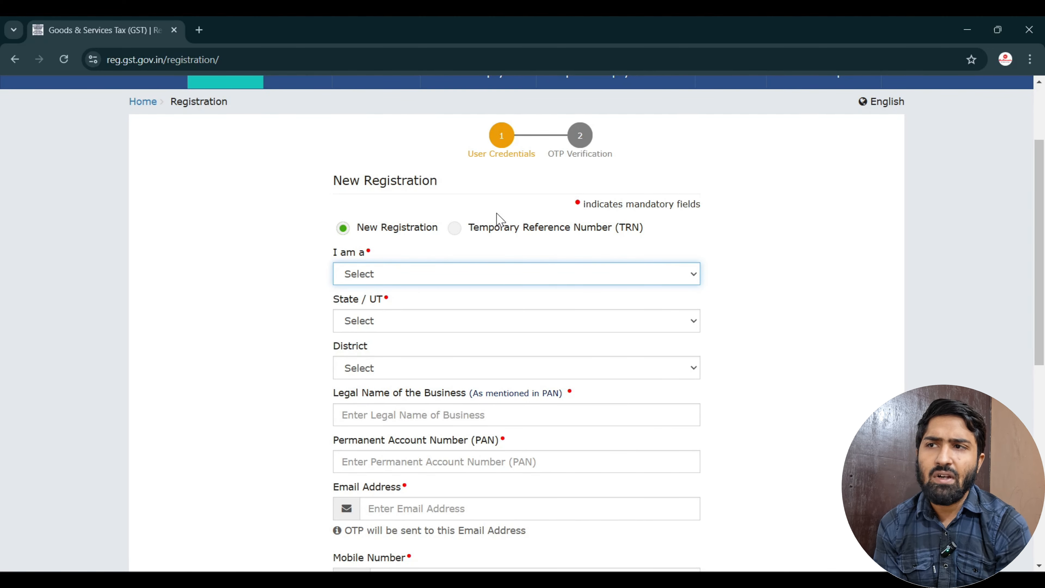
pyautogui.click(455, 228)
pyautogui.click(338, 233)
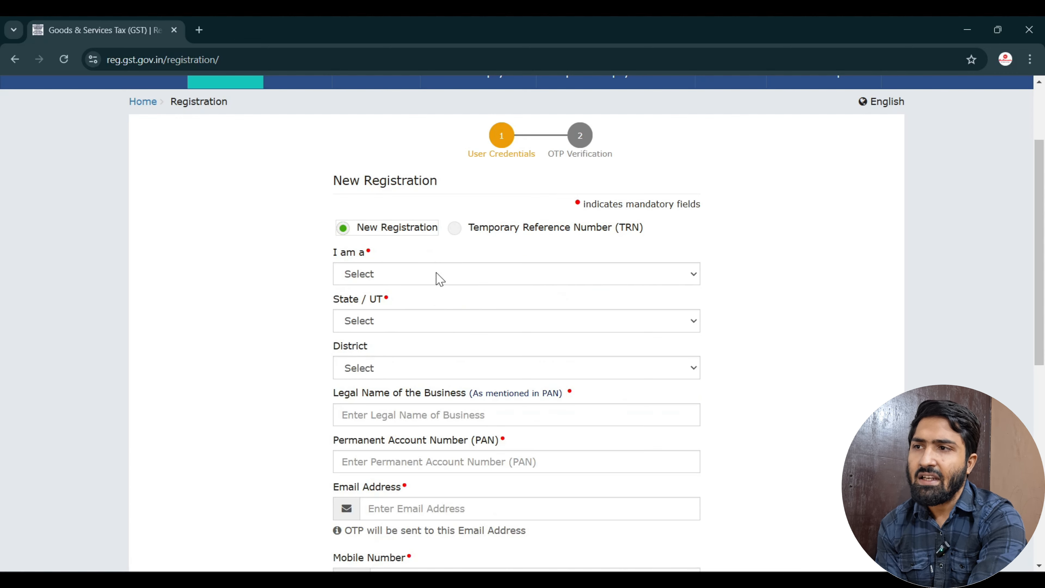
pyautogui.click(445, 280)
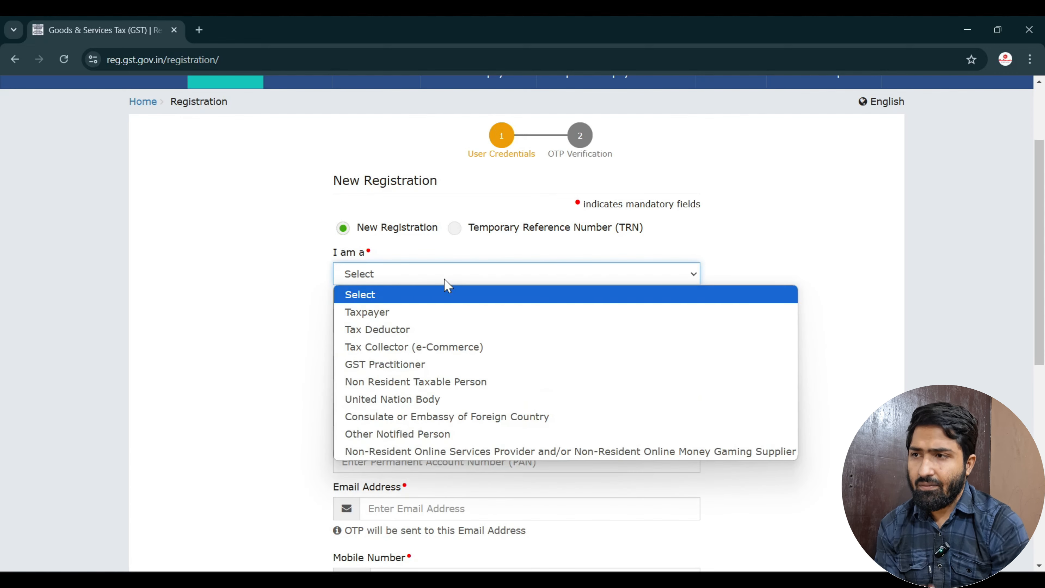
pyautogui.click(447, 314)
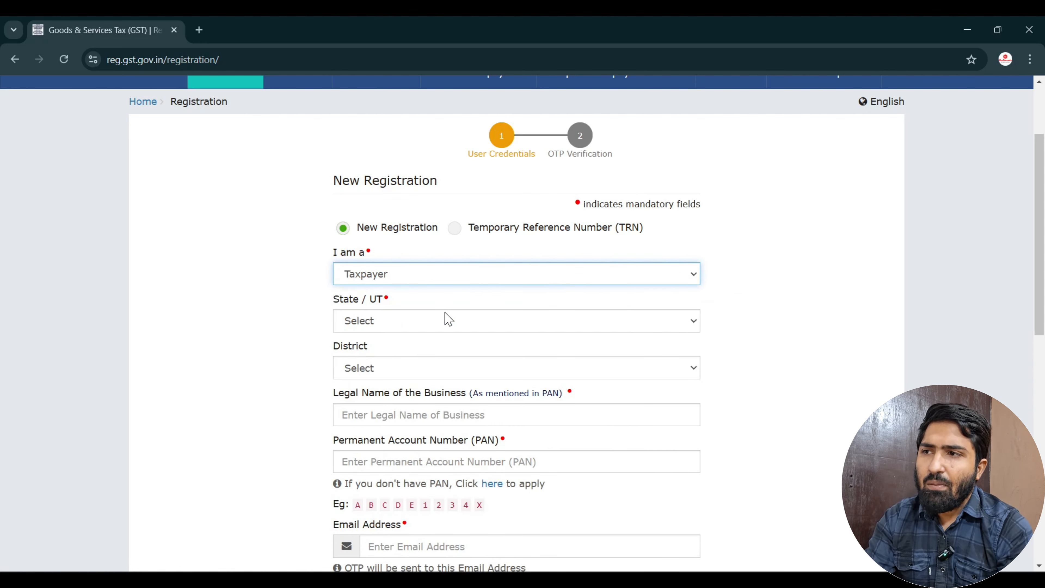
pyautogui.click(444, 275)
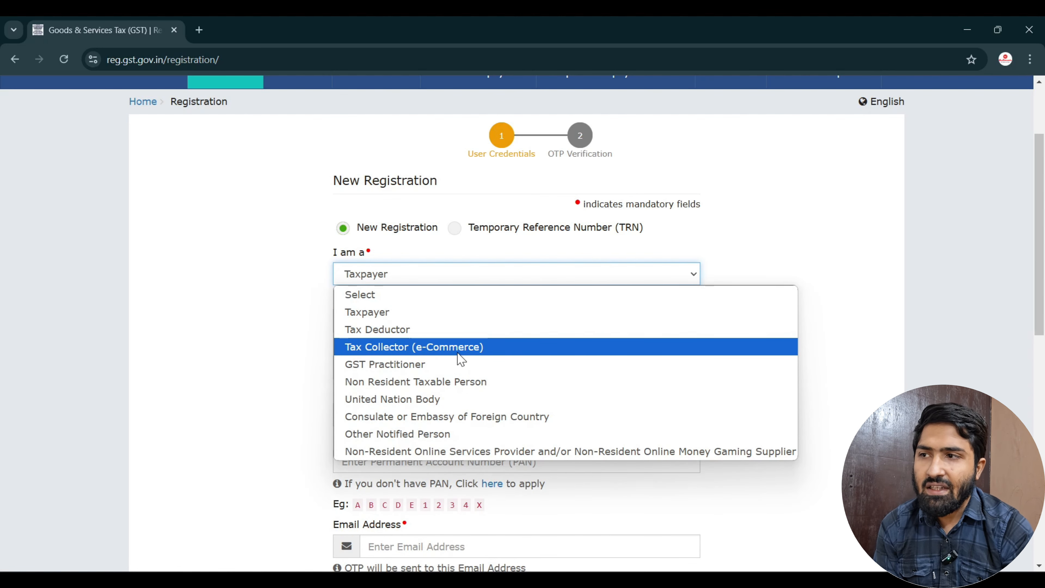
pyautogui.click(434, 321)
# Select Delhi as the State / UT, leaving the district unselected.
pyautogui.click(437, 322)
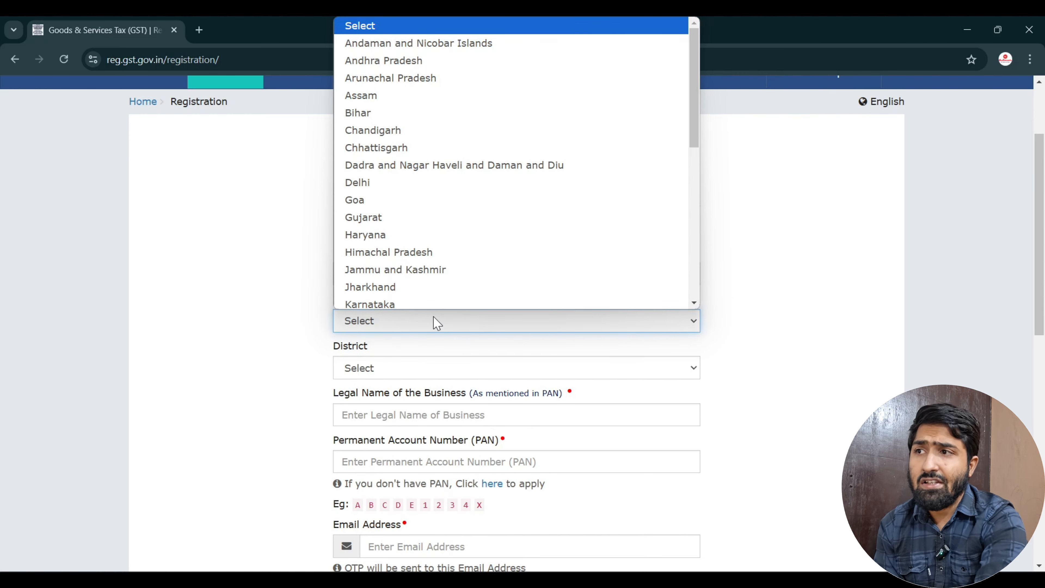
pyautogui.click(352, 182)
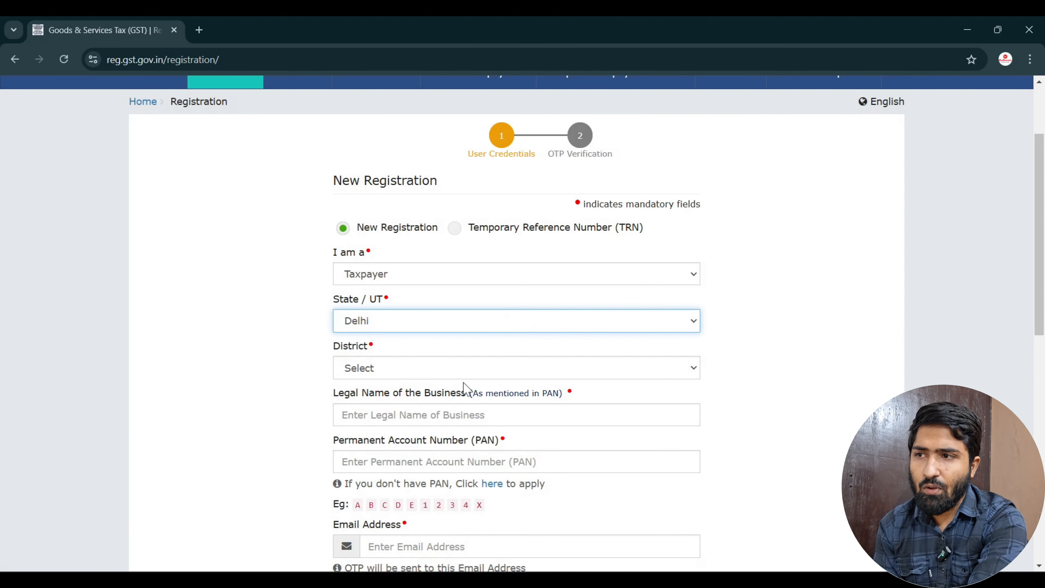
pyautogui.click(467, 367)
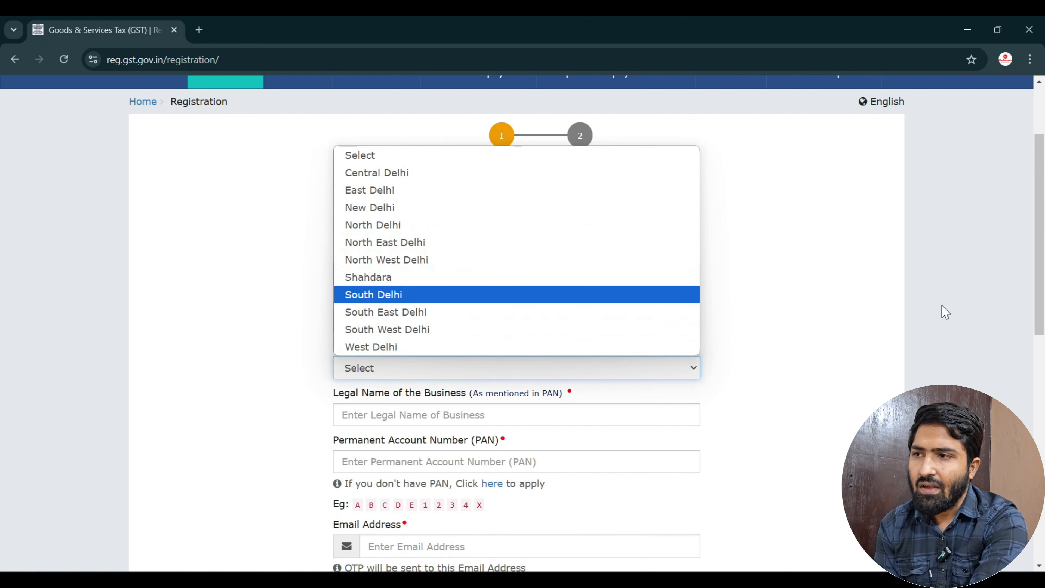
pyautogui.click(895, 313)
pyautogui.scroll(-2, 634, 398)
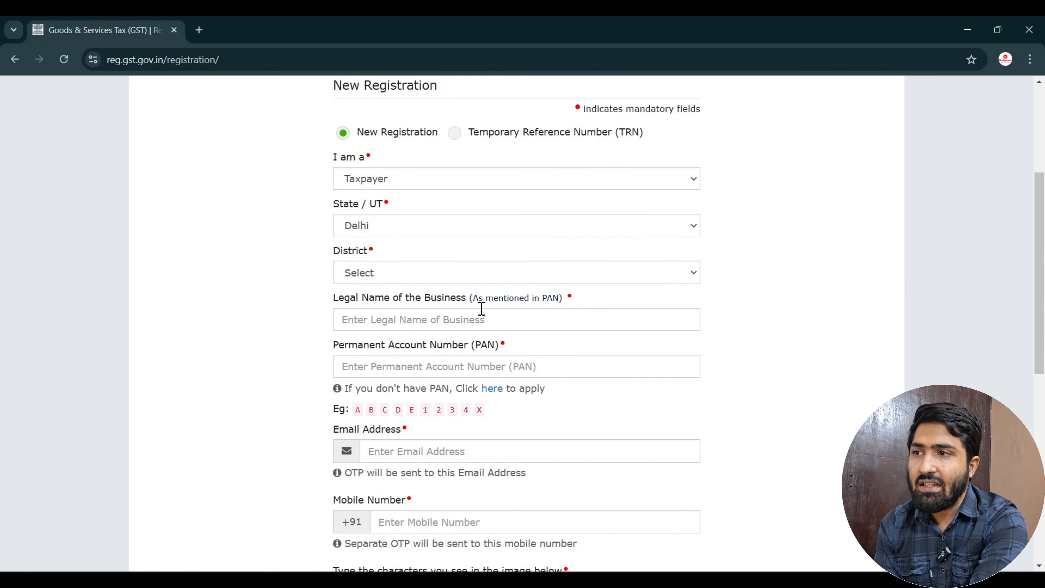
# Fill in the business legal name, PAN, email, mobile number and captcha.
pyautogui.click(482, 317)
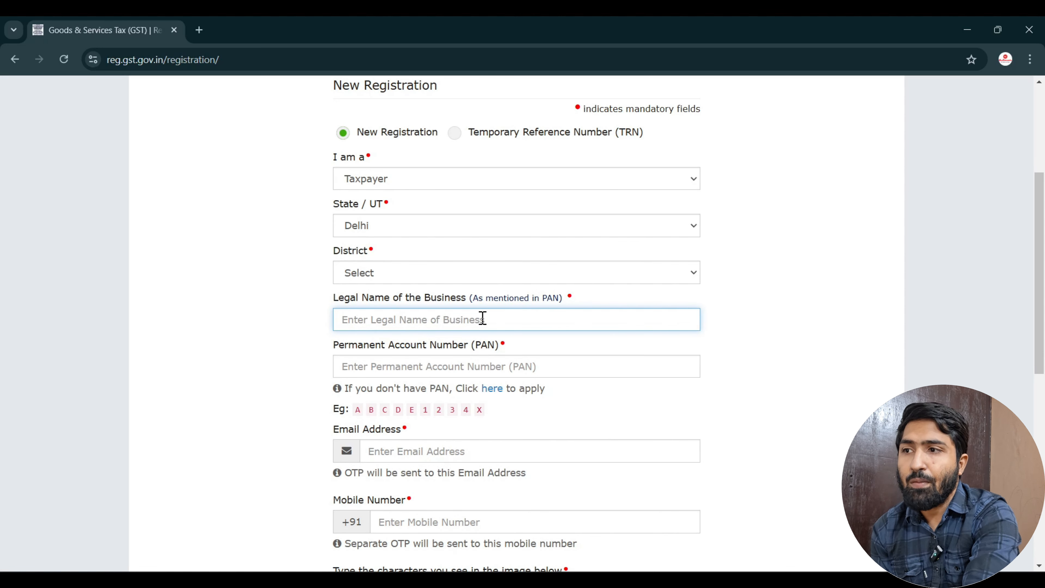
pyautogui.scroll(-2, 482, 318)
pyautogui.click(477, 268)
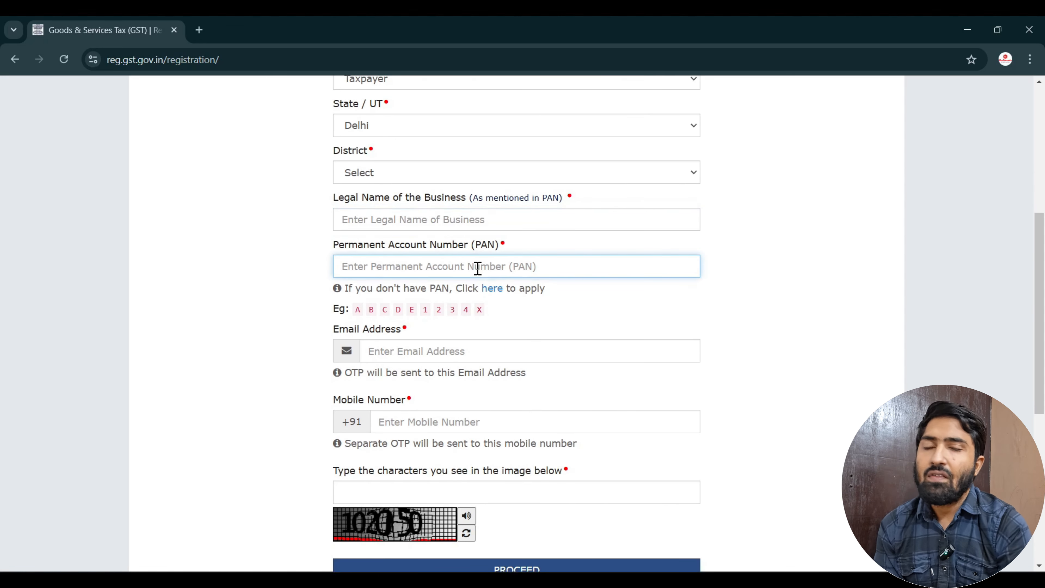
pyautogui.click(499, 345)
pyautogui.scroll(-2, 498, 344)
pyautogui.click(498, 340)
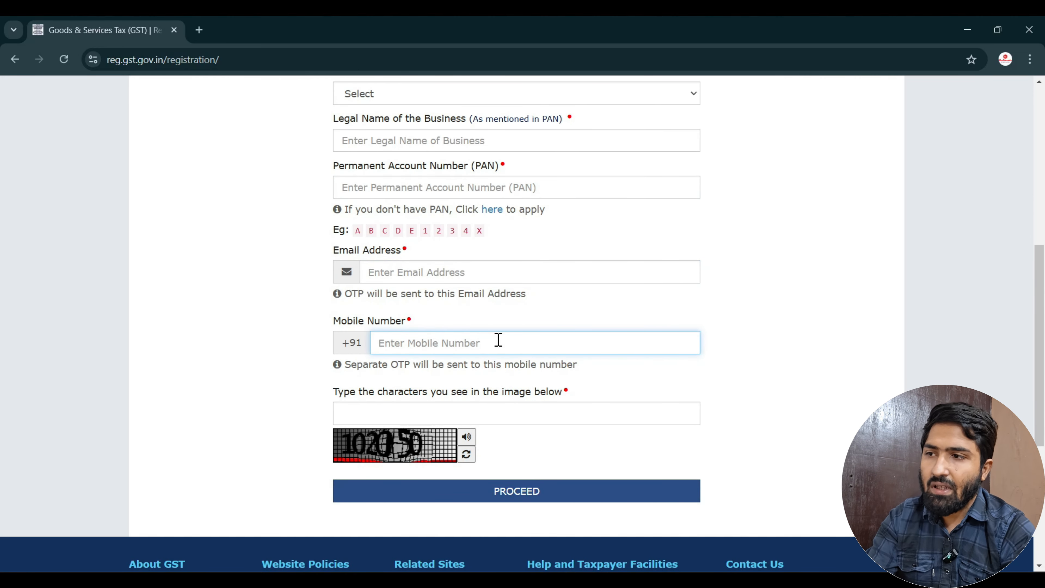
pyautogui.scroll(-1, 499, 340)
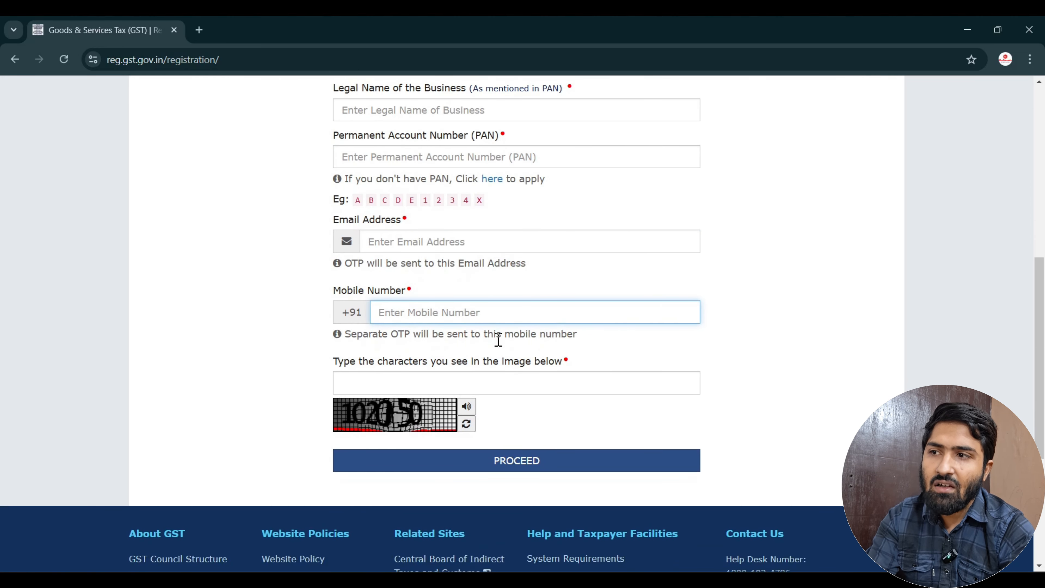
pyautogui.click(479, 383)
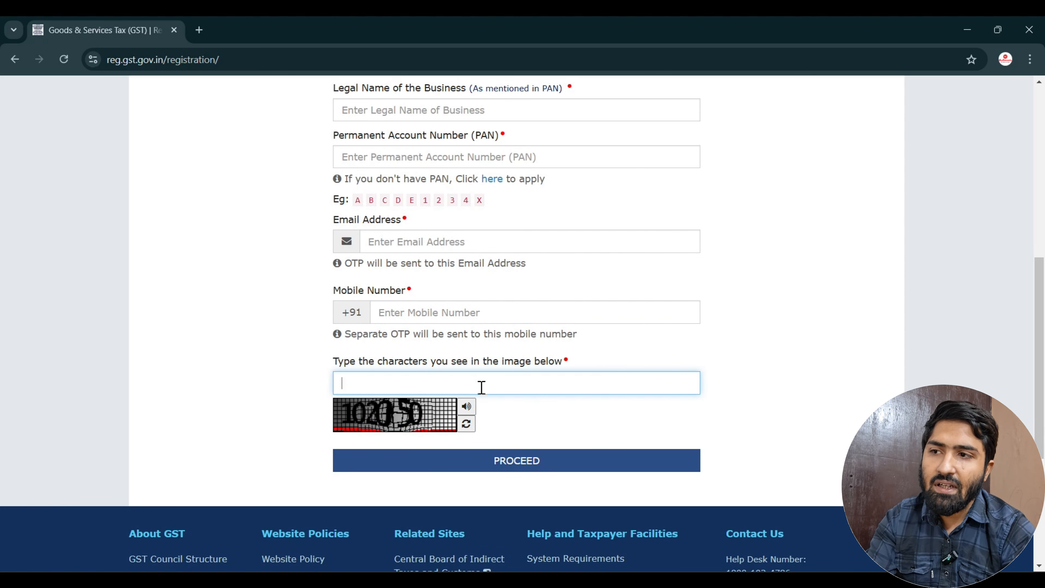
pyautogui.scroll(2, 498, 435)
pyautogui.scroll(2, 500, 434)
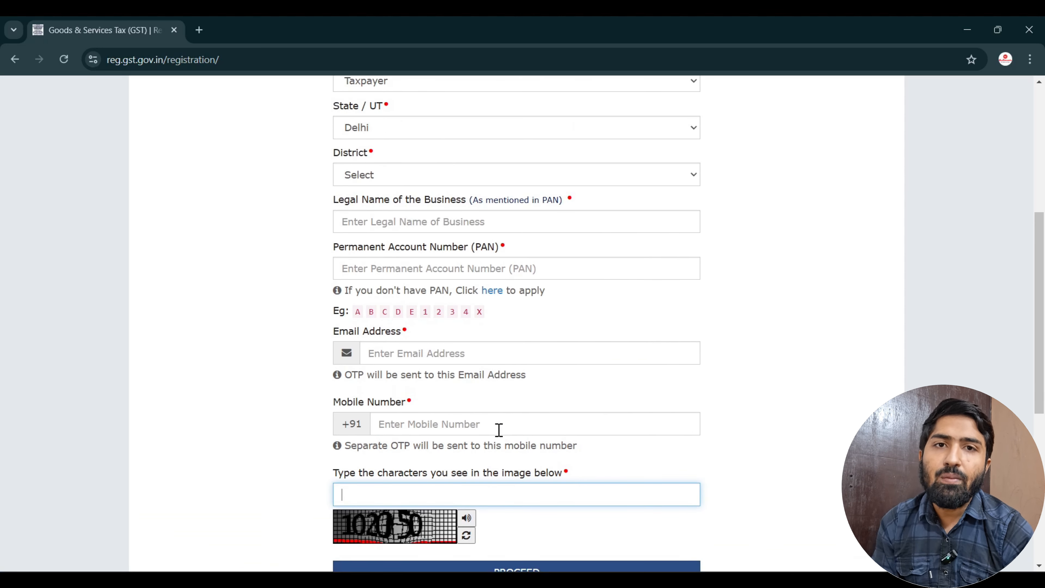
pyautogui.scroll(2, 498, 430)
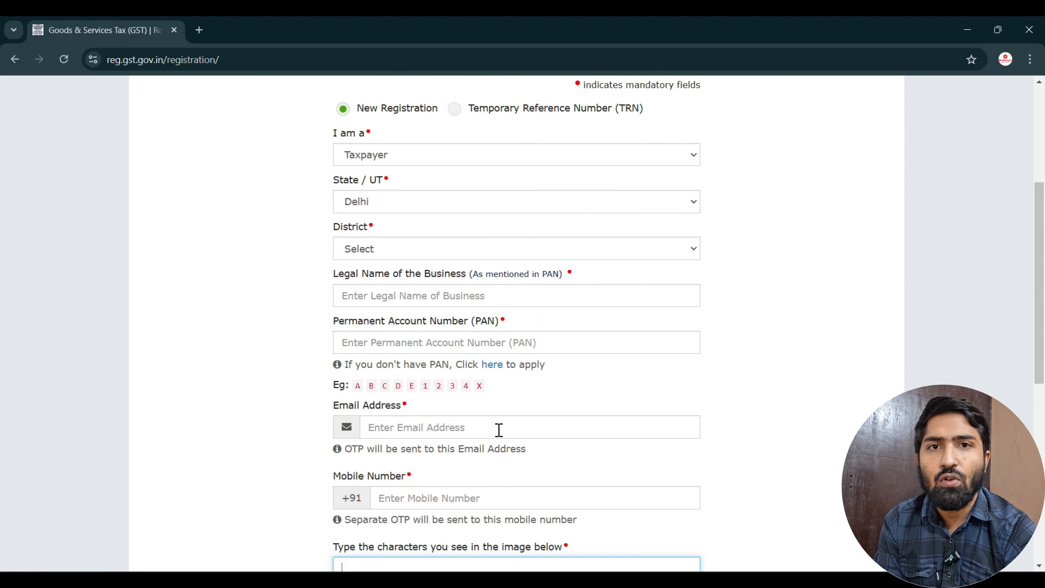
pyautogui.scroll(-2, 872, 244)
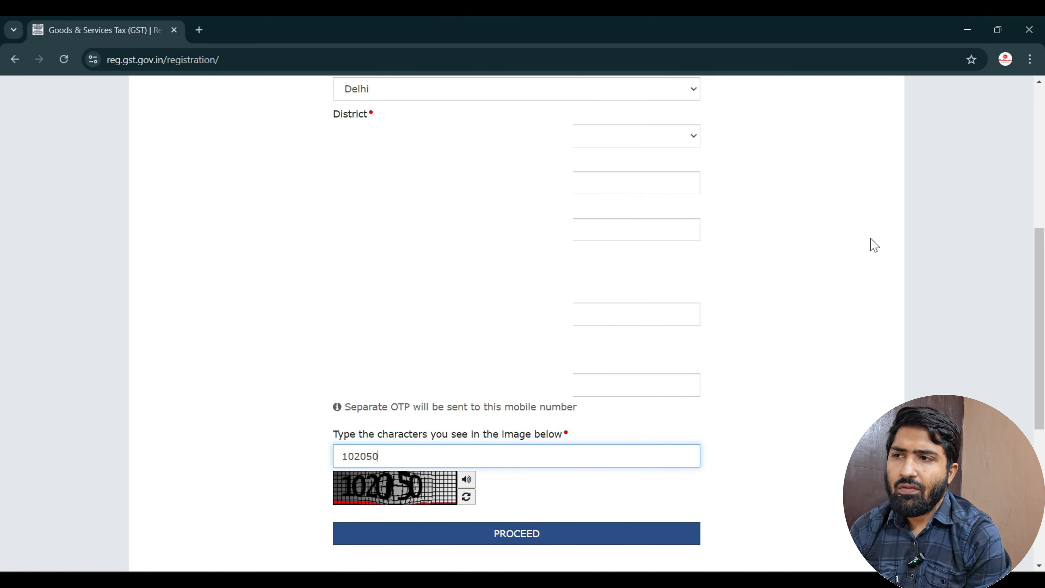
# Submit the registration details and retype the captcha characters.
pyautogui.click(556, 537)
pyautogui.scroll(1, 556, 544)
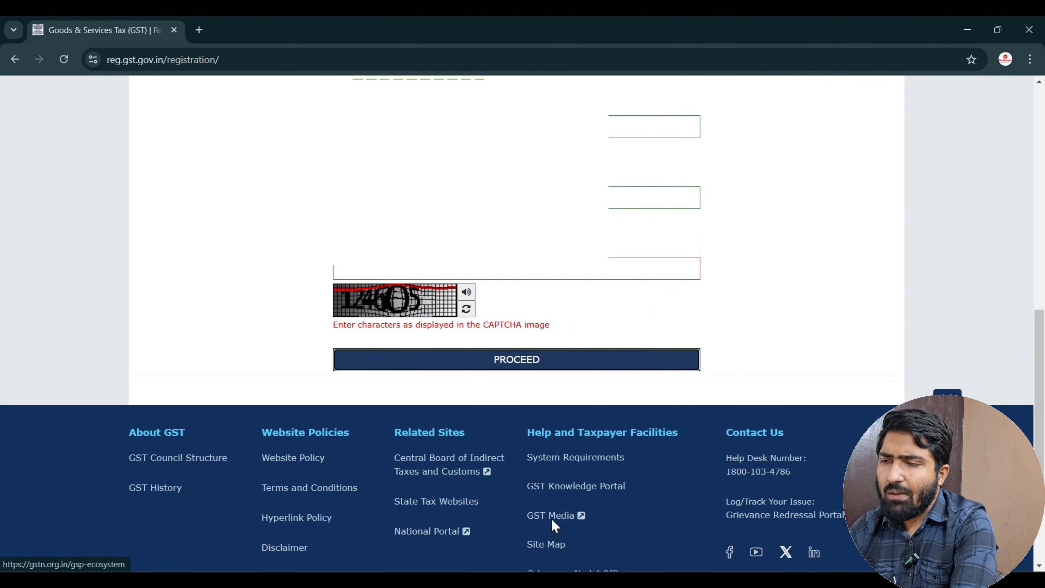
pyautogui.click(442, 268)
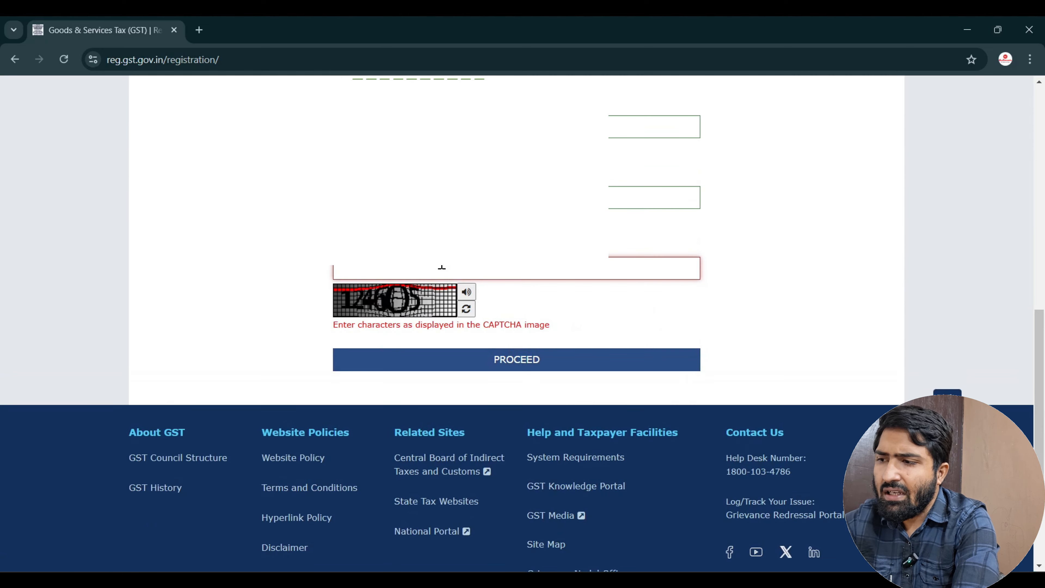
pyautogui.write('12')
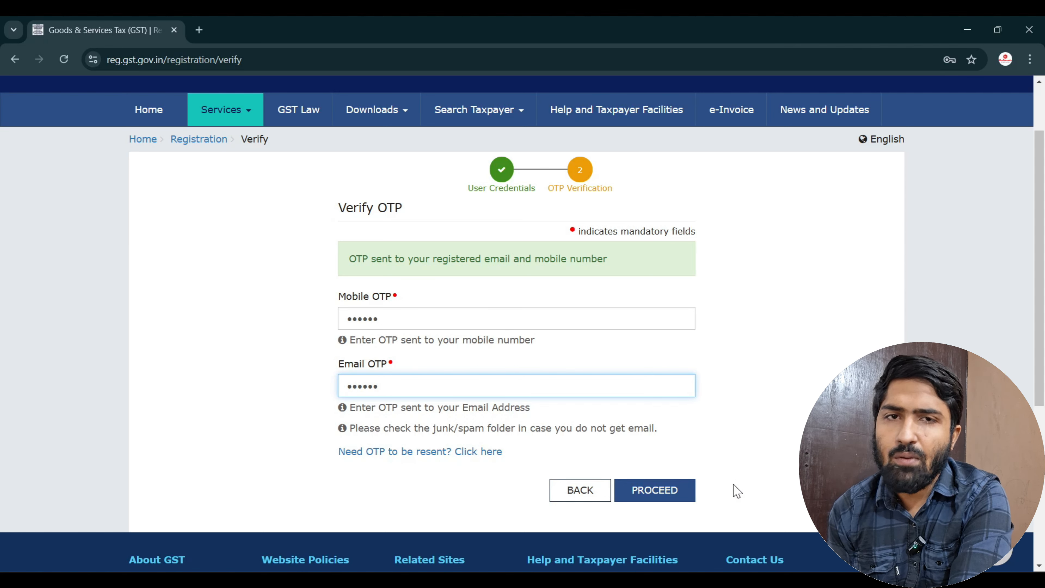
# Verify the OTPs, note the generated TRN, and continue to the TRN login form.
pyautogui.click(664, 496)
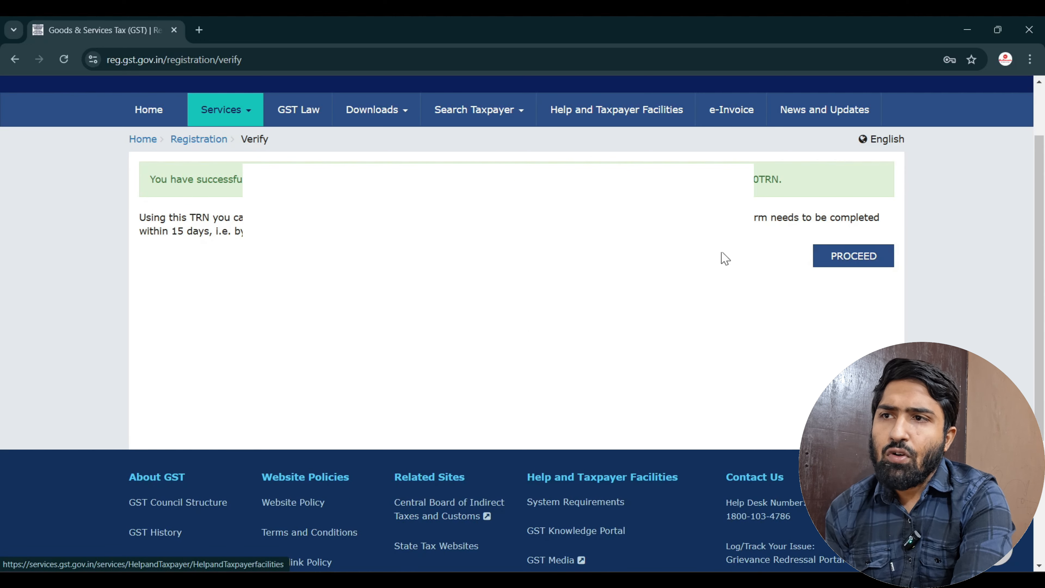
pyautogui.moveTo(685, 180); pyautogui.dragTo(793, 174)
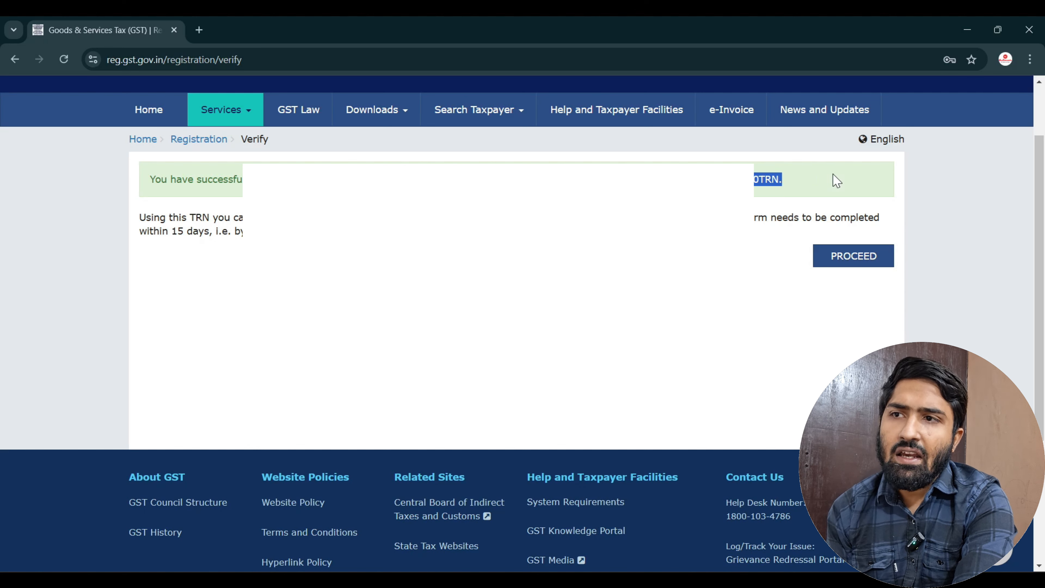
pyautogui.click(705, 272)
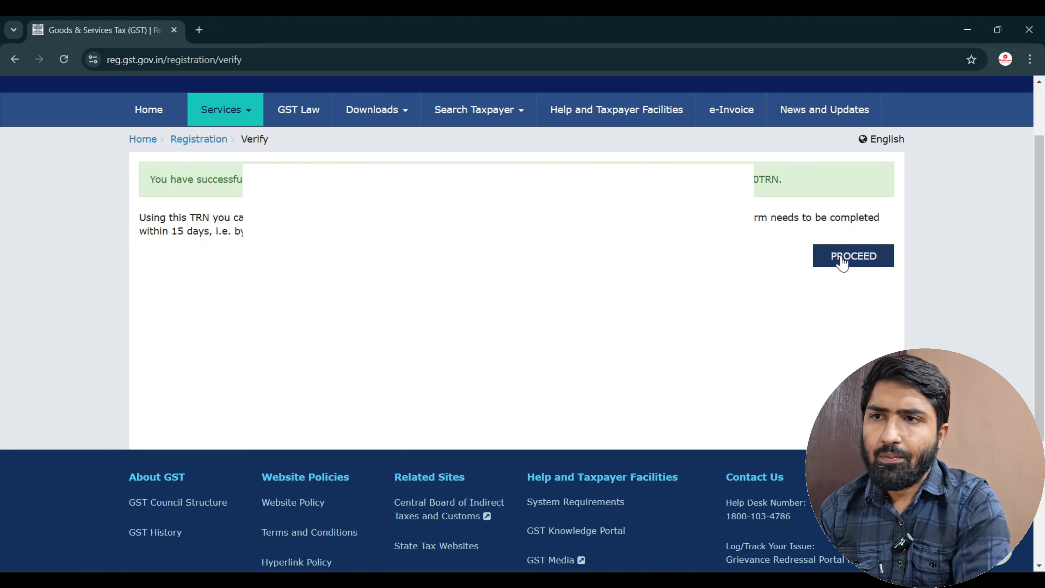
pyautogui.click(853, 256)
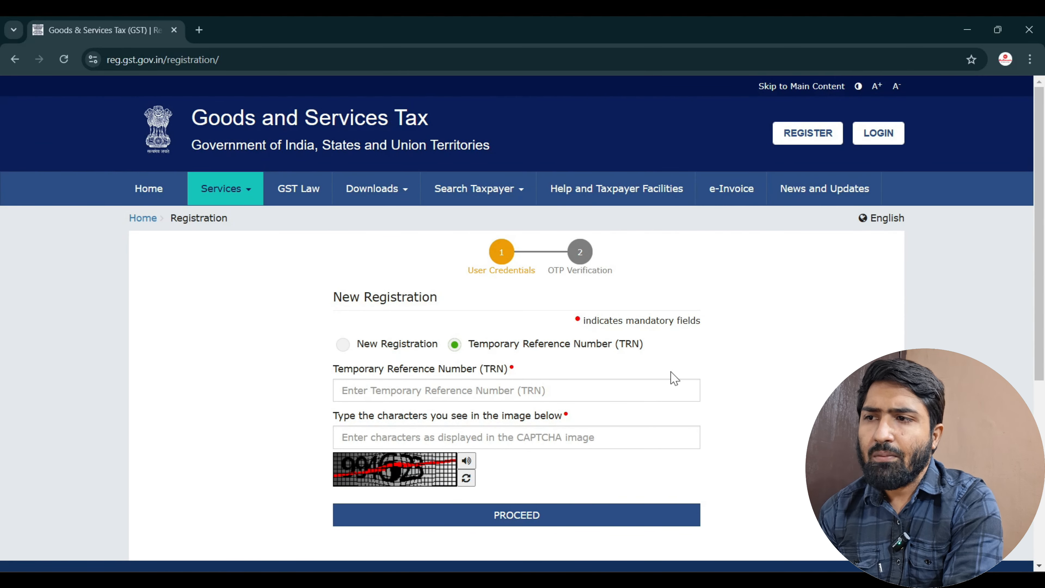
# Log in with the TRN and a refreshed captcha, then verify the OTP to reach the dashboard.
pyautogui.click(557, 390)
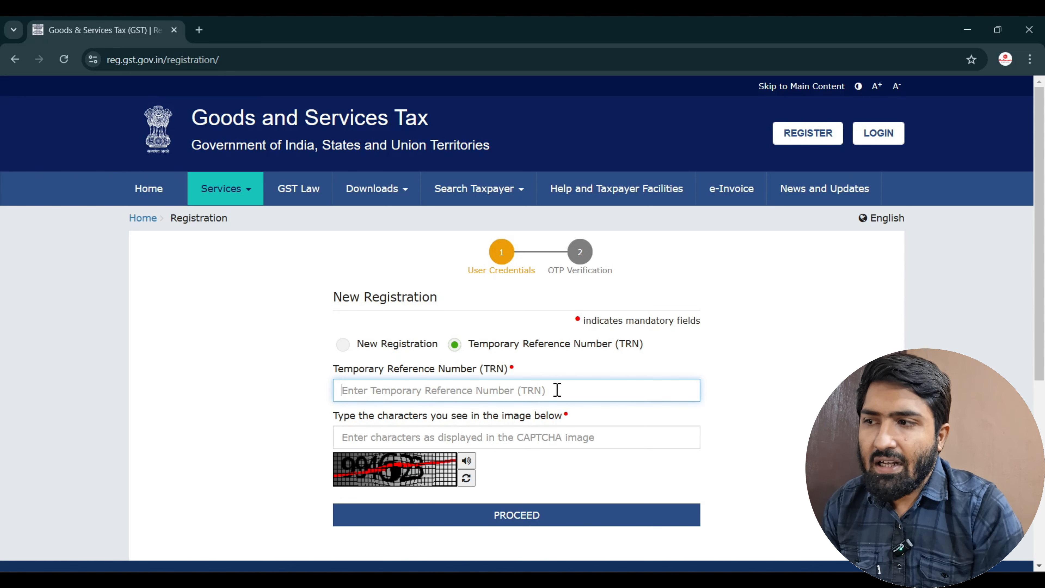
pyautogui.click(538, 438)
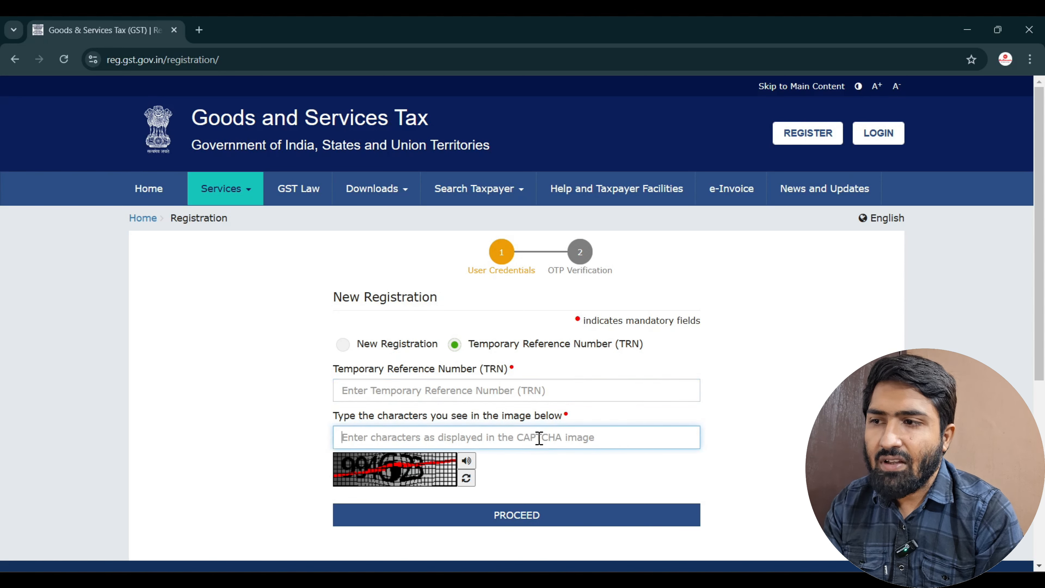
pyautogui.click(466, 479)
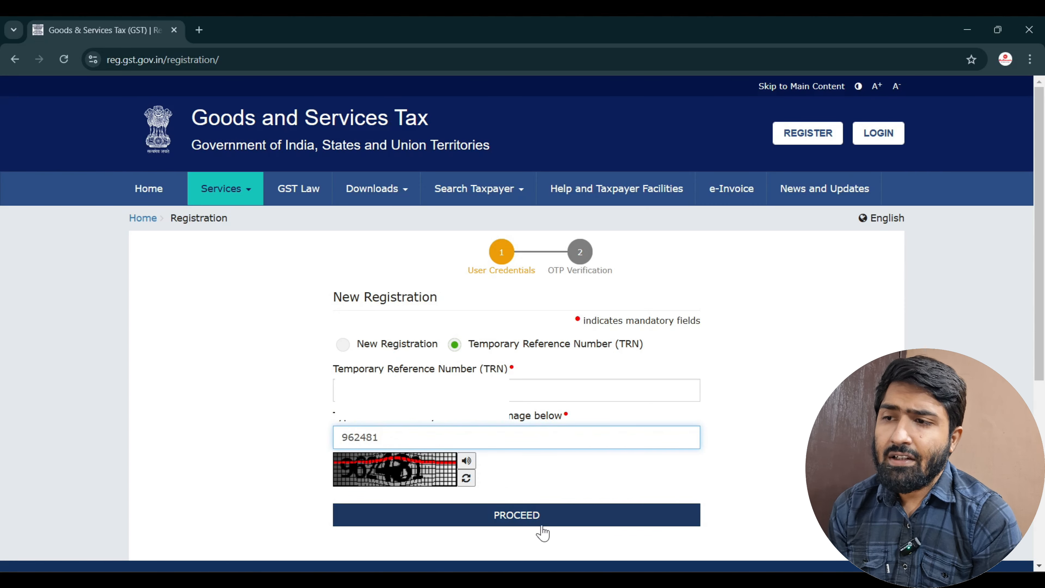
pyautogui.click(541, 515)
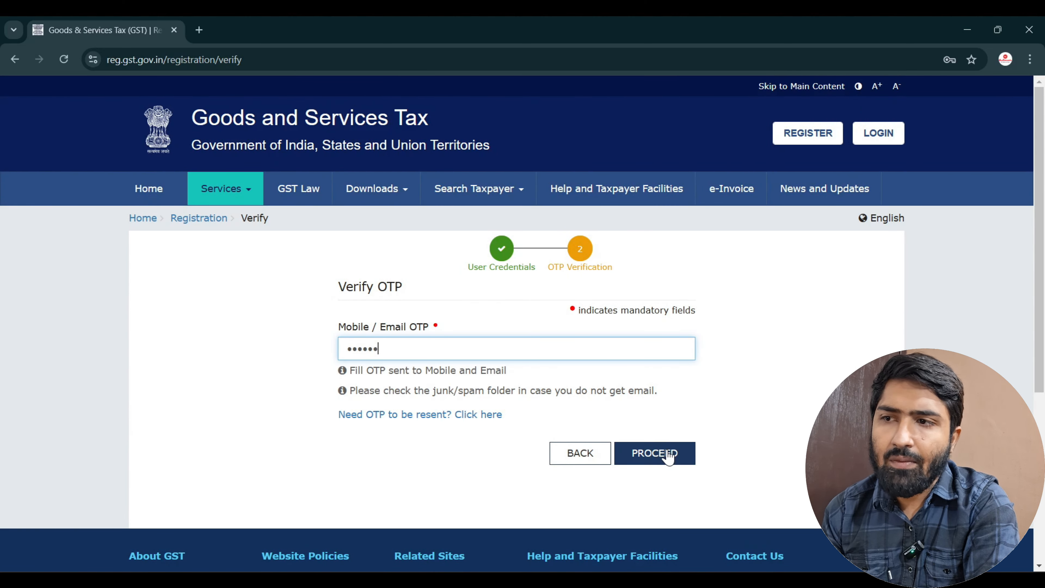
pyautogui.click(671, 455)
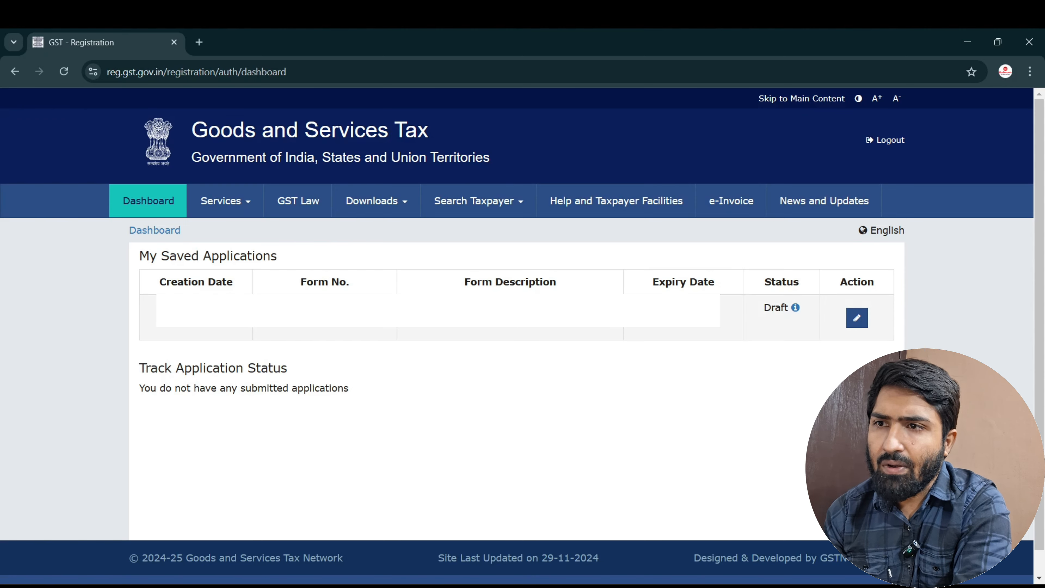
# Edit the Draft application, trying Partnership and Private Limited before settling on Proprietorship.
pyautogui.click(856, 322)
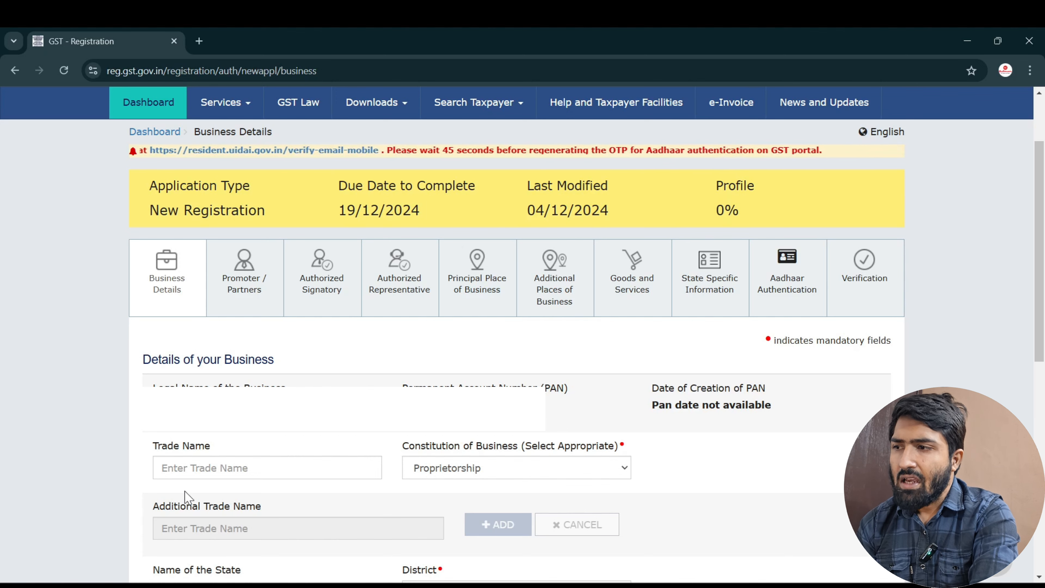
pyautogui.click(204, 468)
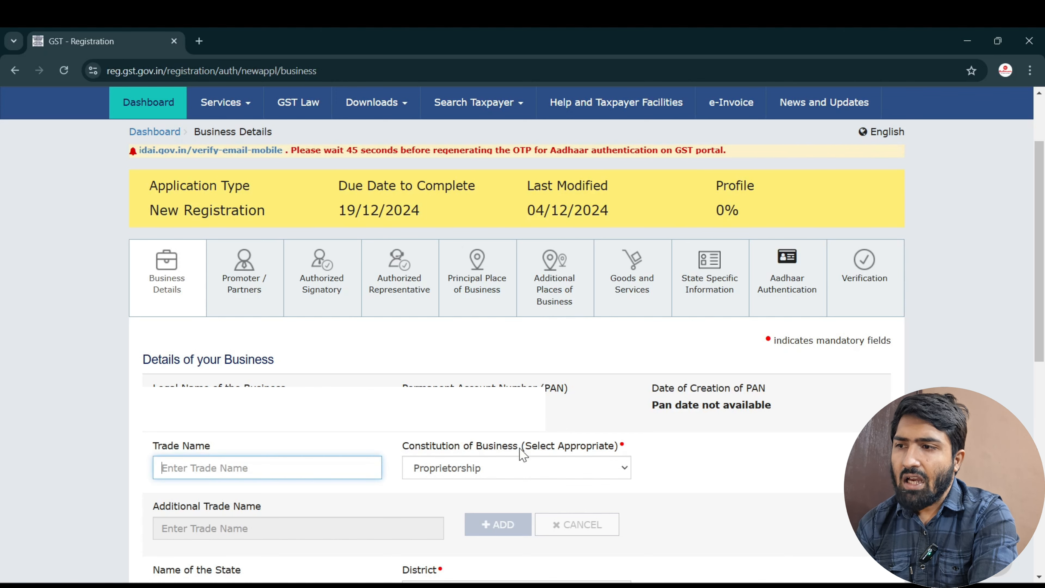
pyautogui.click(510, 471)
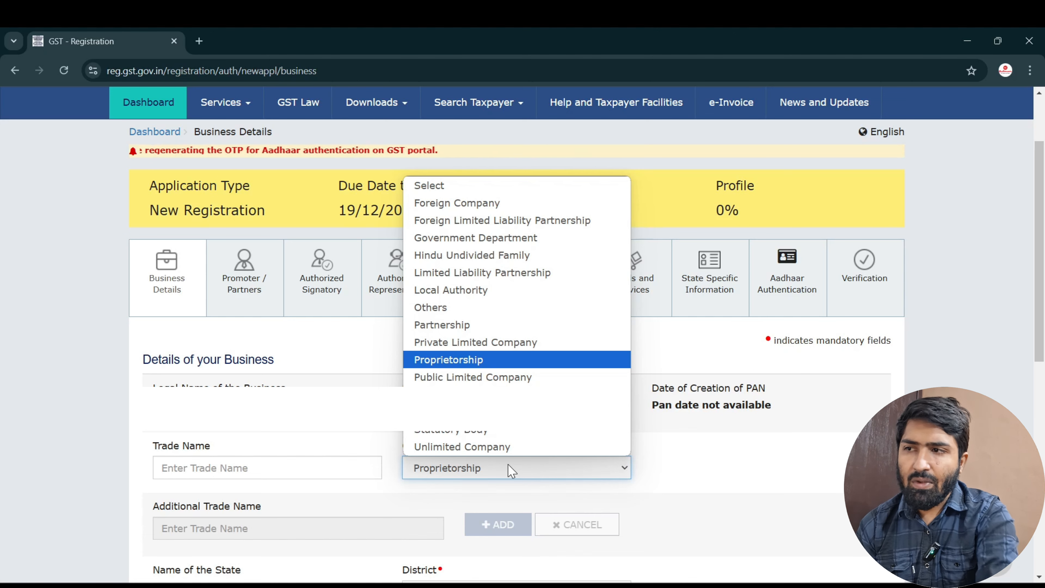
pyautogui.click(454, 325)
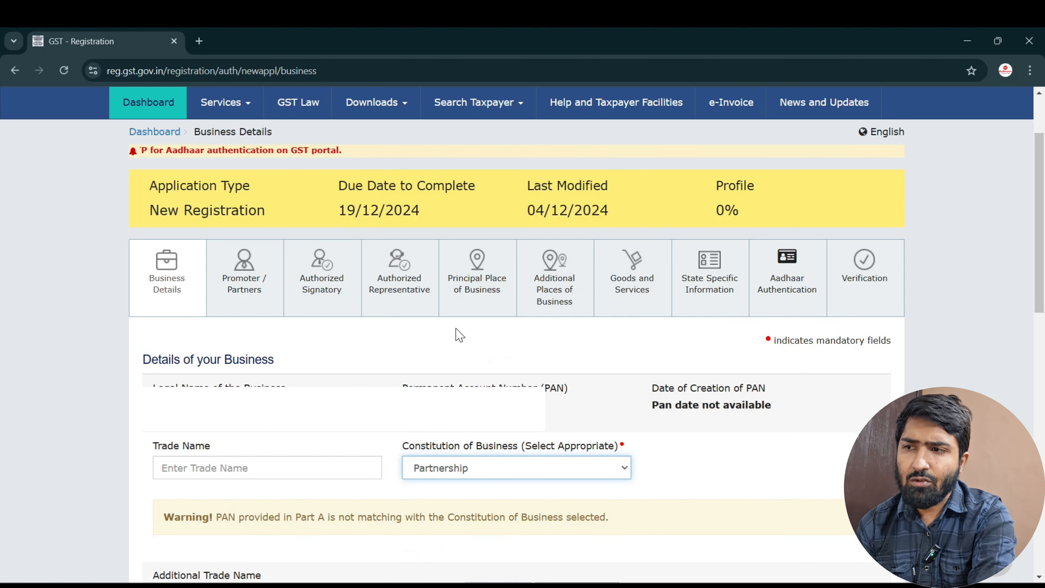
pyautogui.click(530, 476)
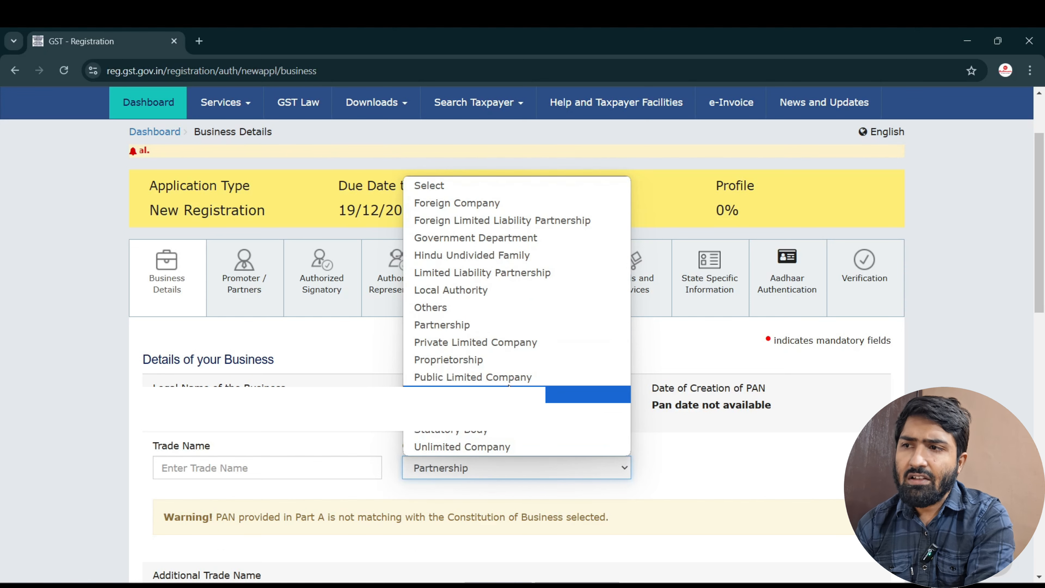
pyautogui.click(504, 343)
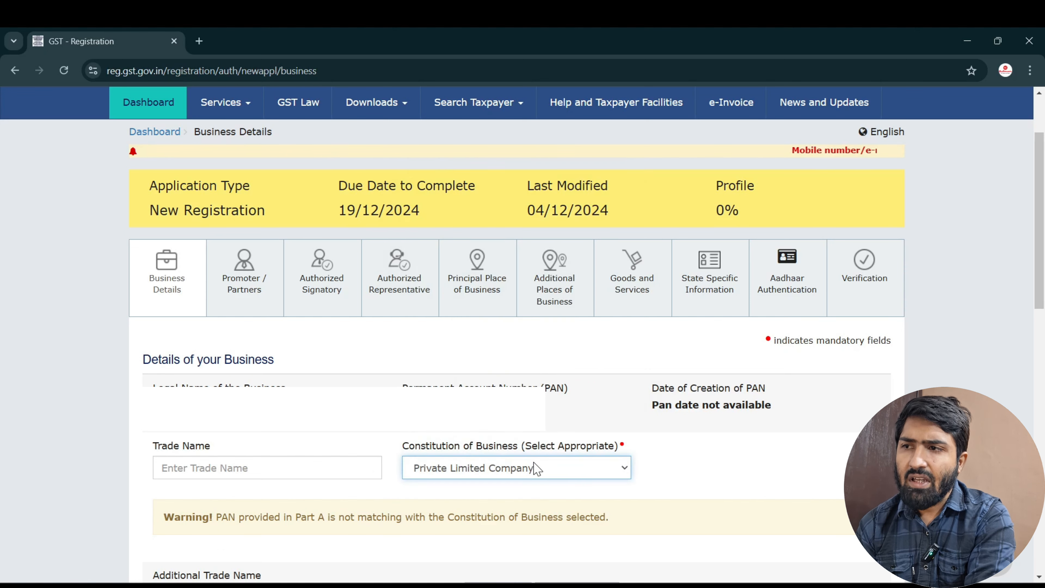
pyautogui.click(533, 461)
pyautogui.click(496, 361)
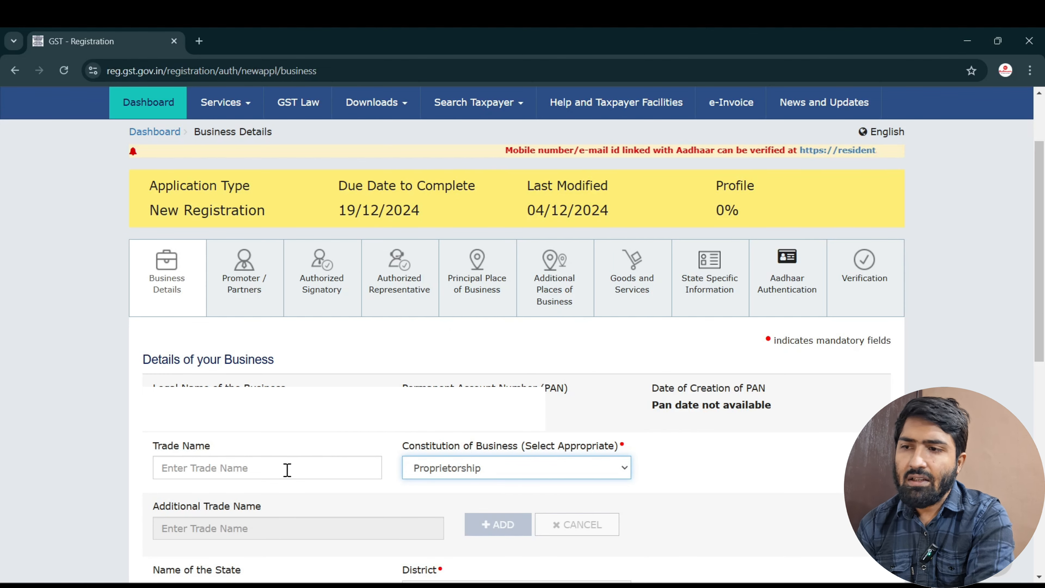
pyautogui.scroll(-8, 288, 470)
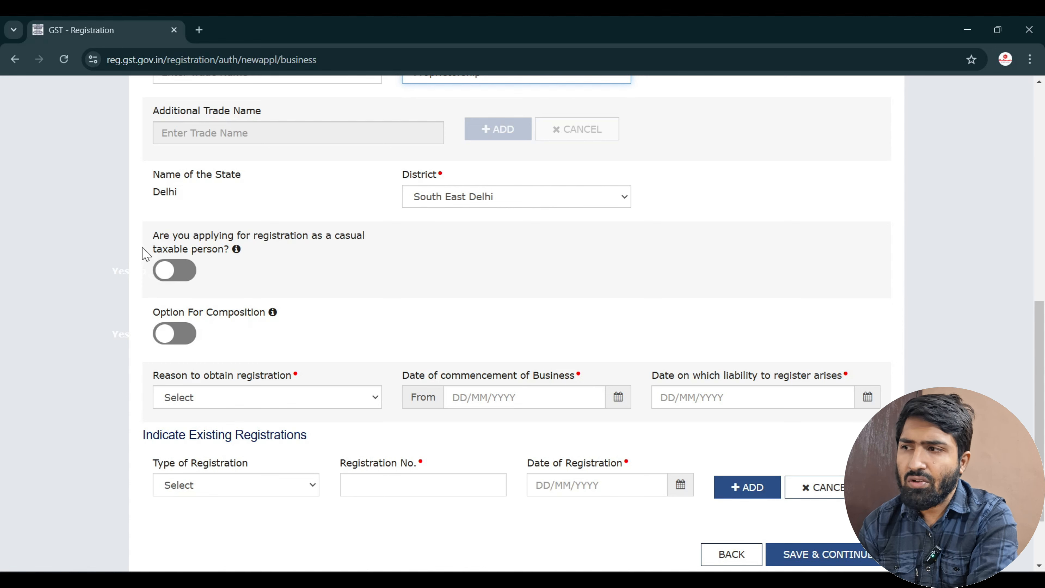
pyautogui.scroll(-3, 145, 253)
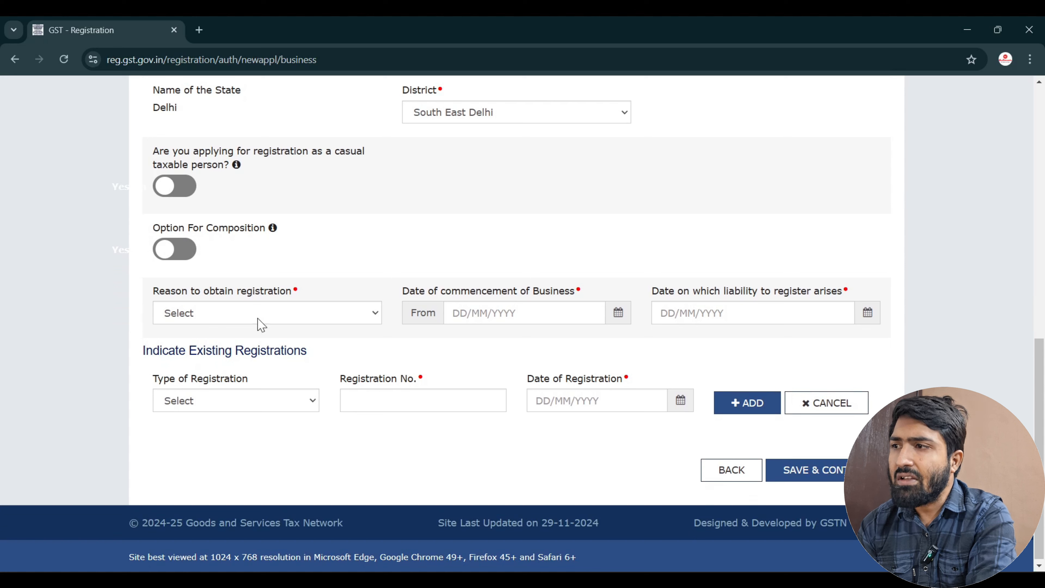
# Choose Voluntary Basis as the registration reason and 04/12/2024 as the commencement date.
pyautogui.click(273, 325)
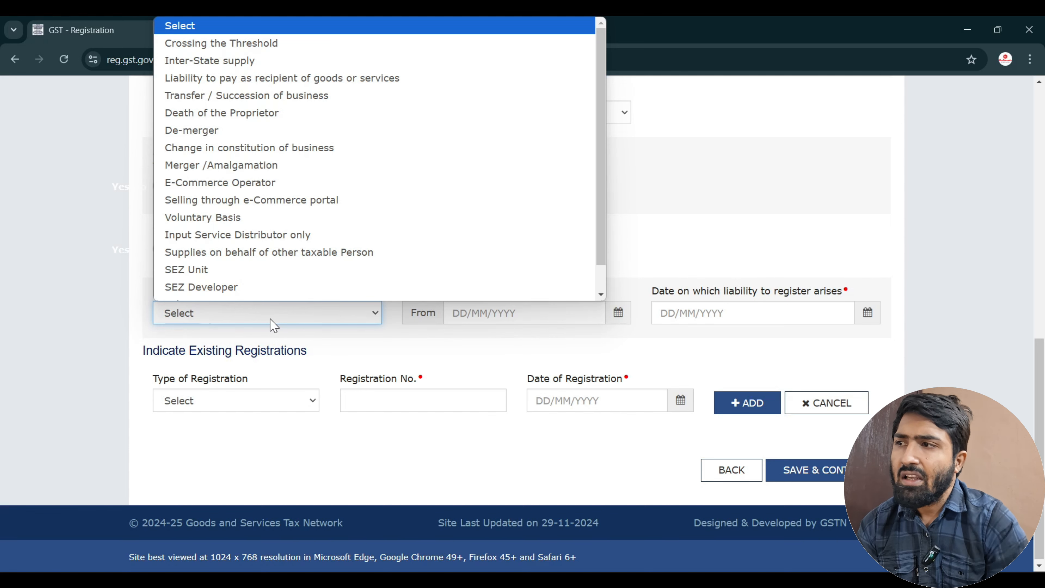
pyautogui.scroll(-1, 231, 223)
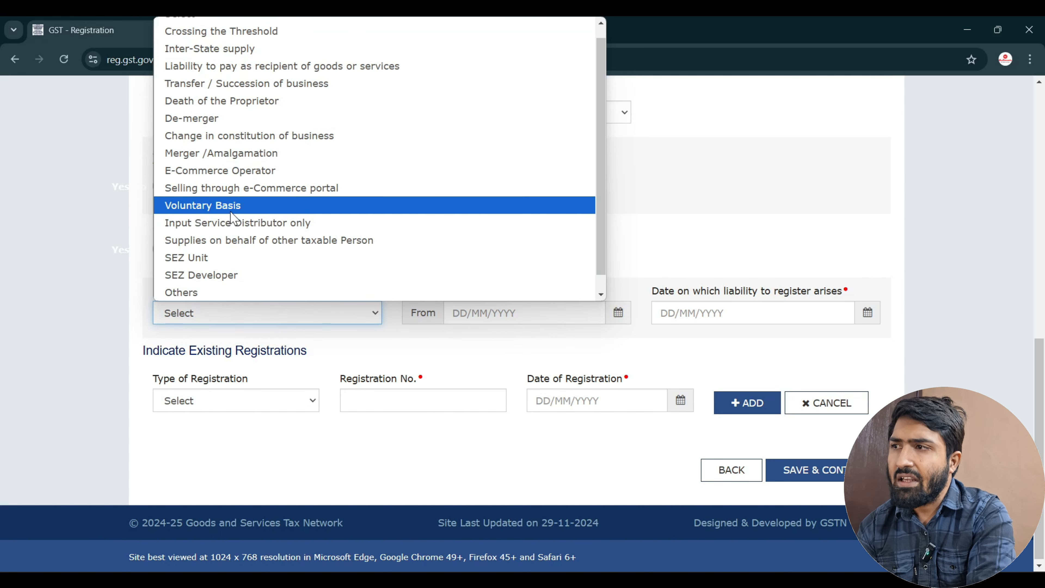
pyautogui.scroll(1, 222, 156)
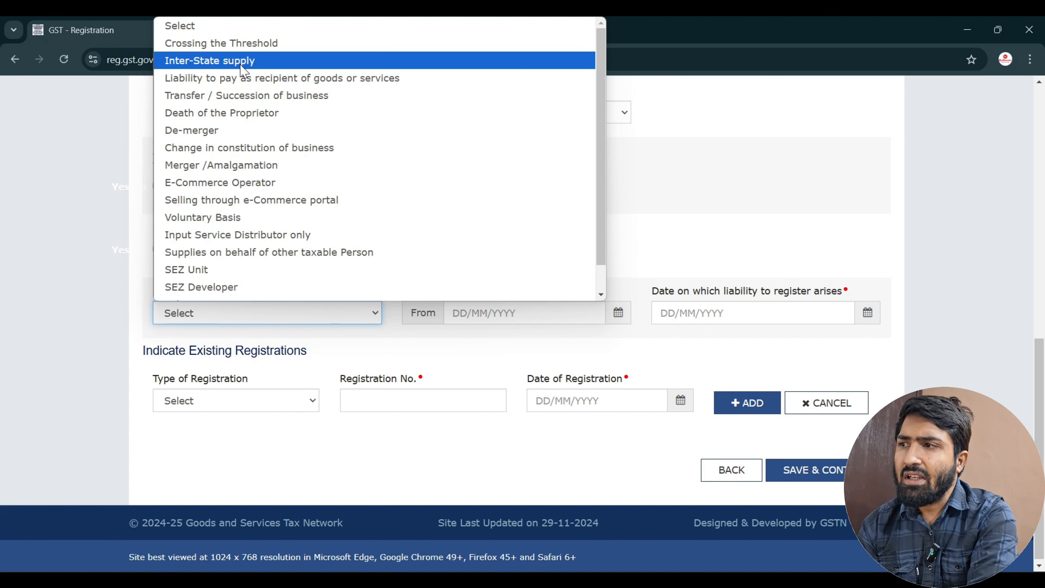
pyautogui.click(222, 218)
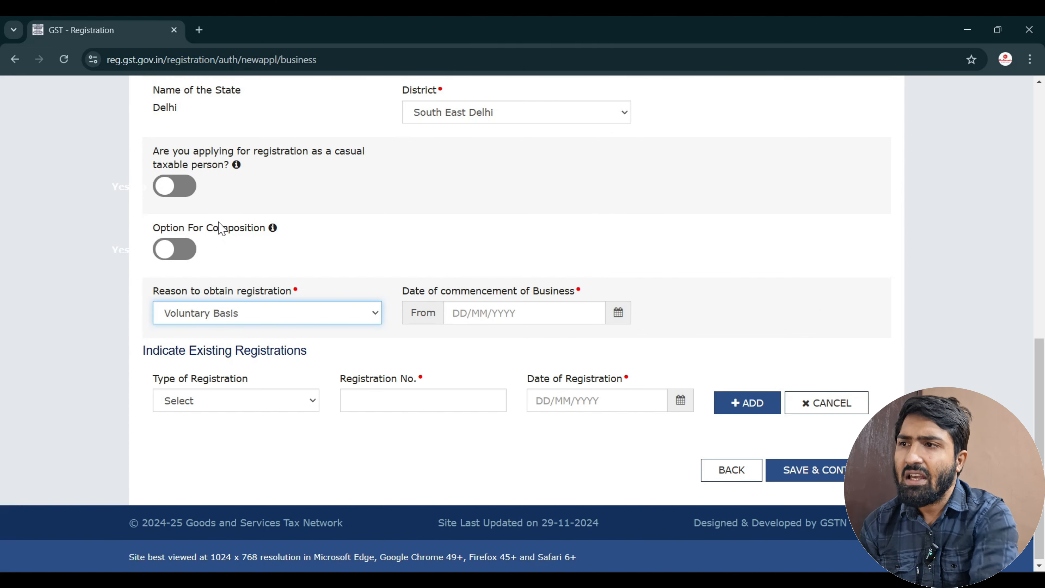
pyautogui.click(622, 315)
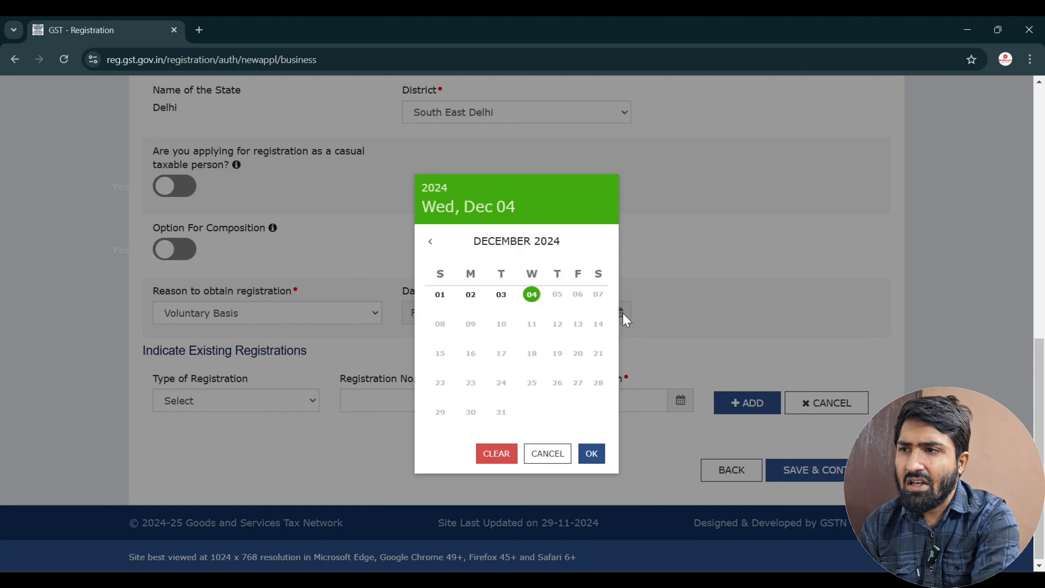
pyautogui.click(533, 296)
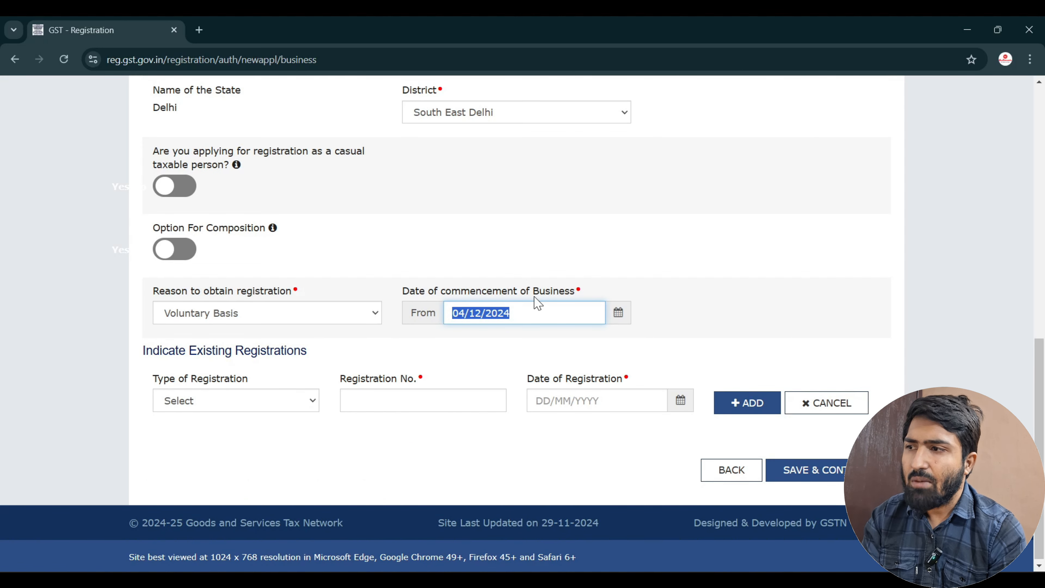
# Leave Type of Registration unselected and save the Business Details.
pyautogui.click(224, 406)
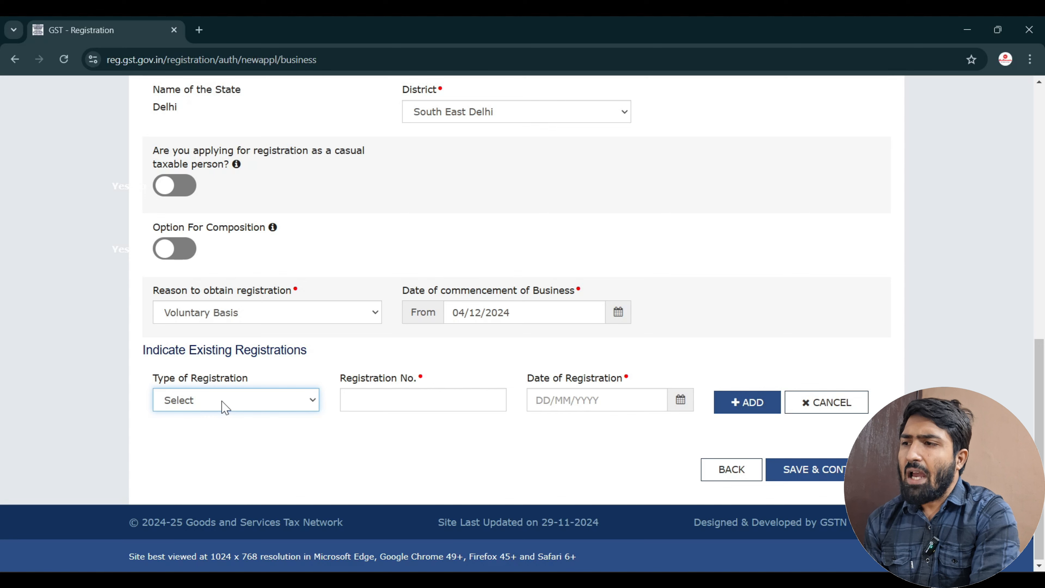
pyautogui.click(224, 405)
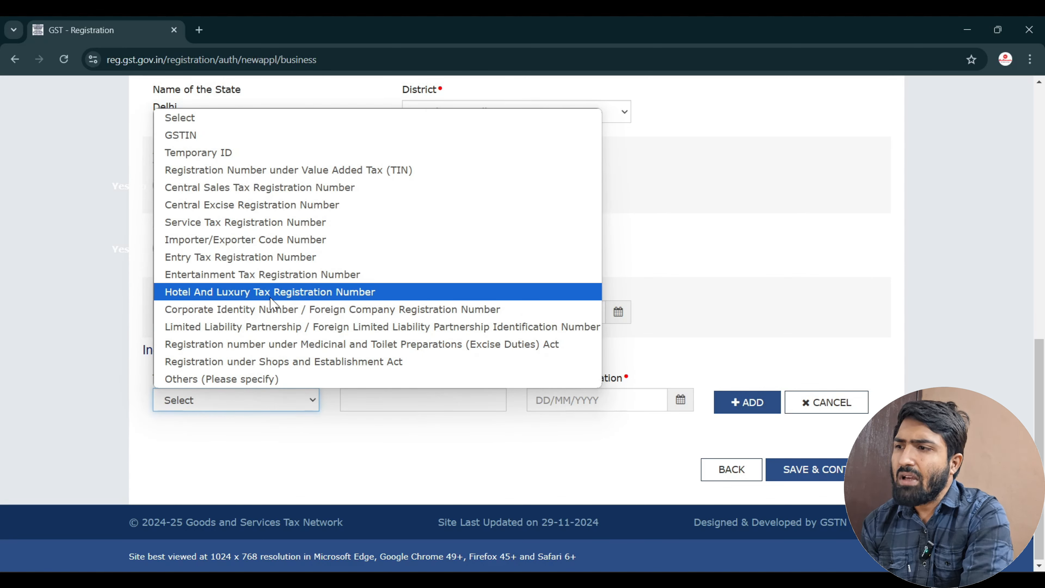
pyautogui.click(211, 458)
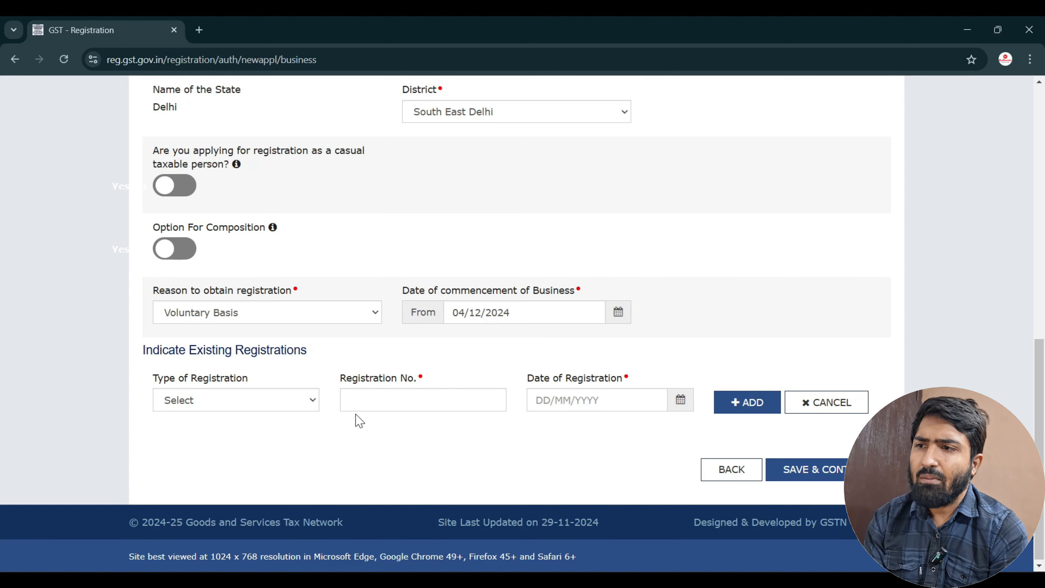
pyautogui.click(834, 470)
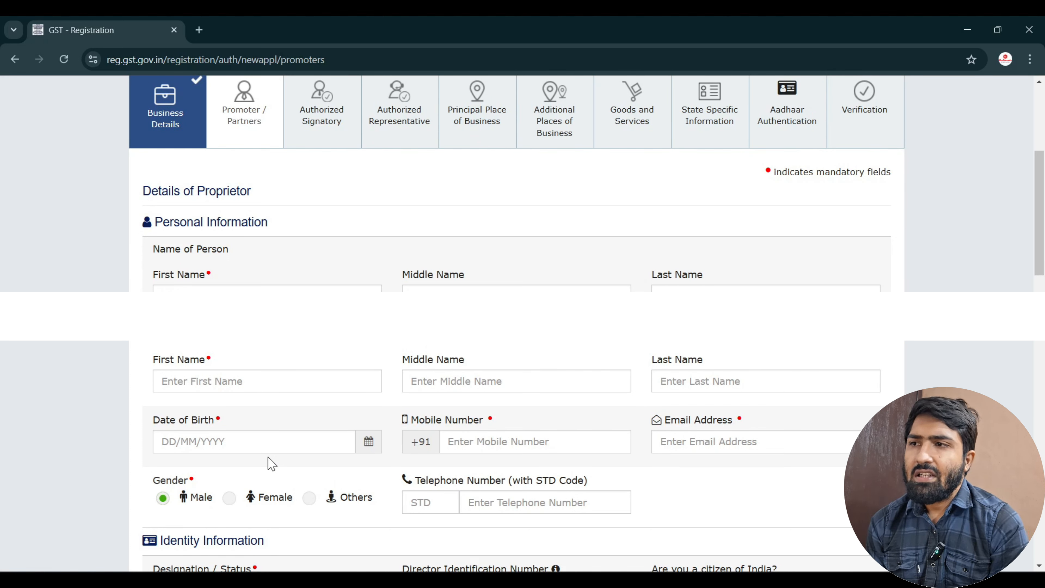
# Enter the proprietor's name, date of birth, mobile number and email address.
pyautogui.click(308, 385)
pyautogui.click(525, 383)
pyautogui.click(799, 379)
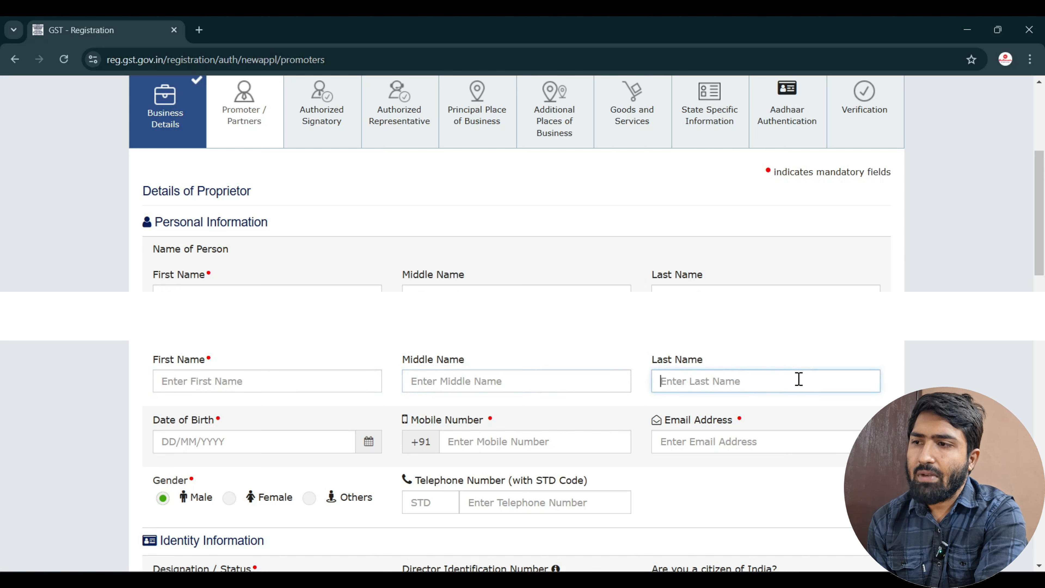
pyautogui.click(313, 447)
pyautogui.click(536, 444)
pyautogui.click(757, 436)
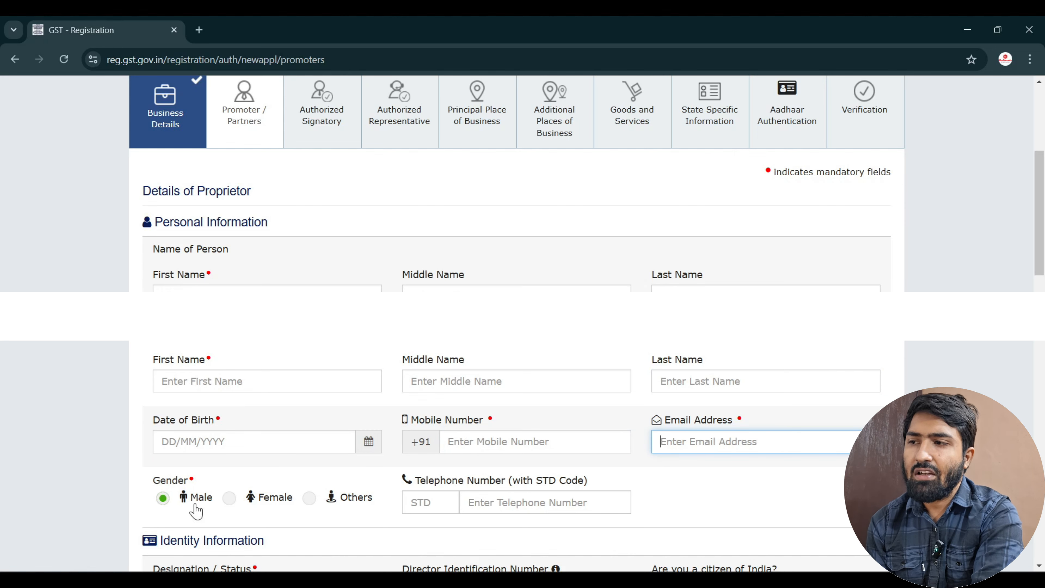
pyautogui.scroll(-8, 141, 527)
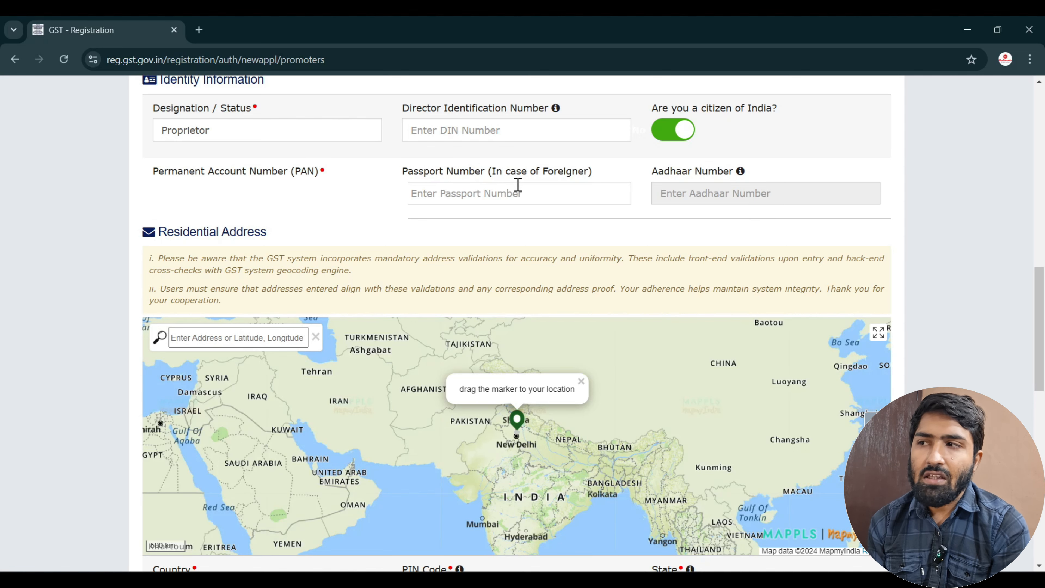
pyautogui.scroll(-5, 518, 184)
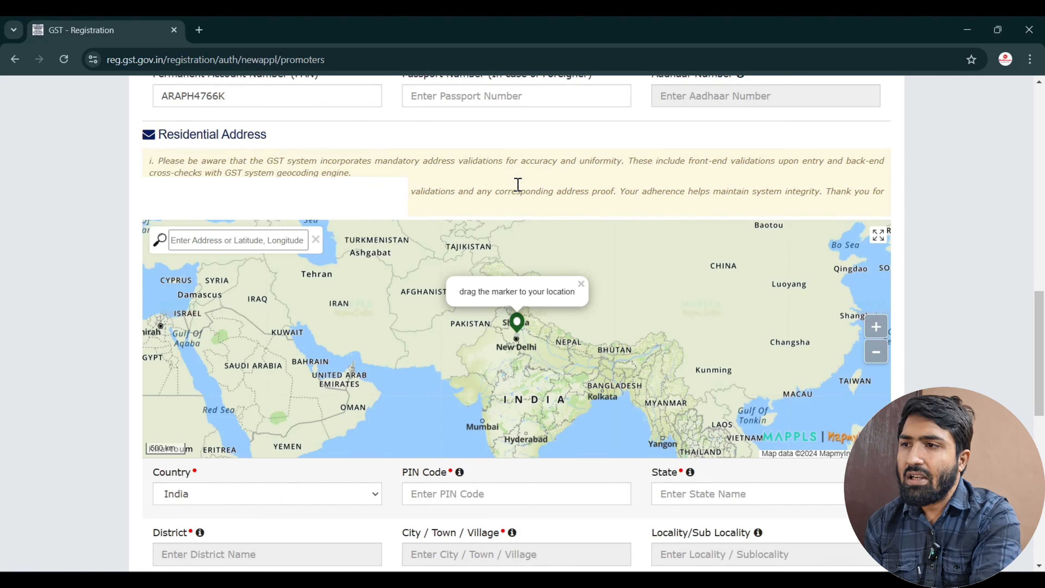
pyautogui.scroll(-3, 987, 351)
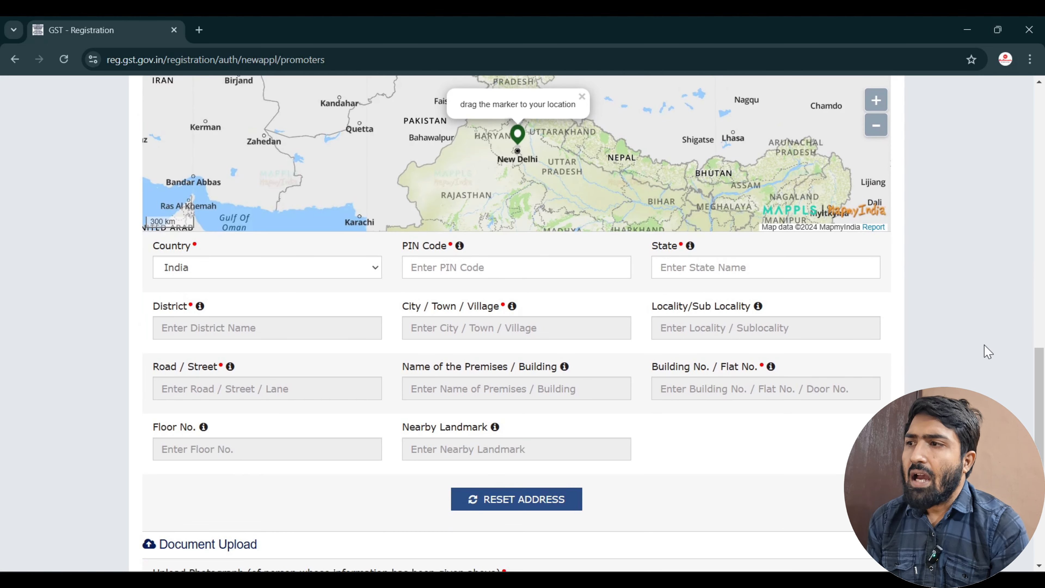
# Enter the residential PIN code and state, and zoom the map two levels on New Delhi.
pyautogui.click(447, 265)
pyautogui.click(717, 270)
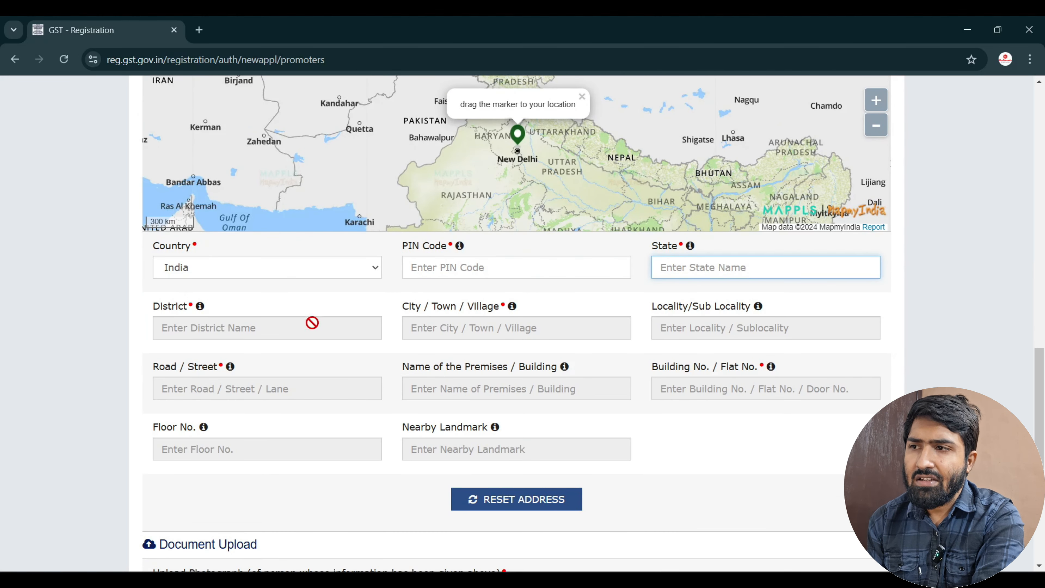
pyautogui.scroll(1, 523, 250)
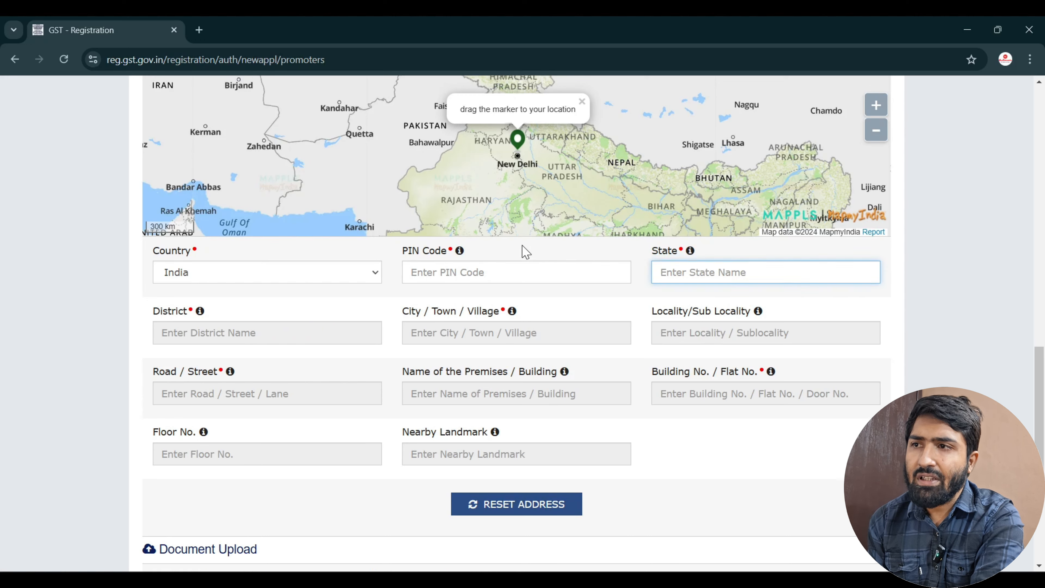
pyautogui.click(515, 162)
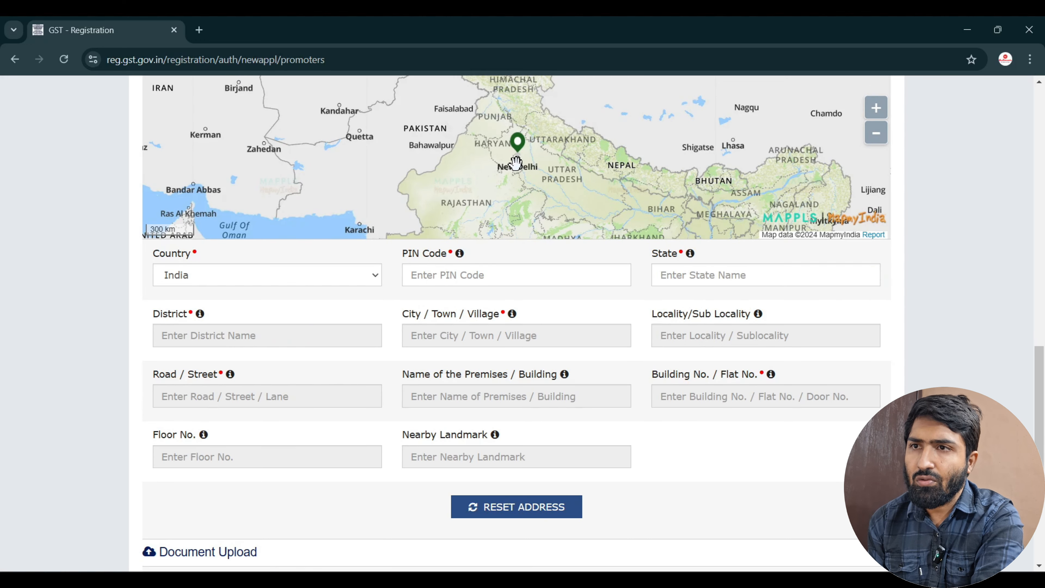
pyautogui.click(876, 108)
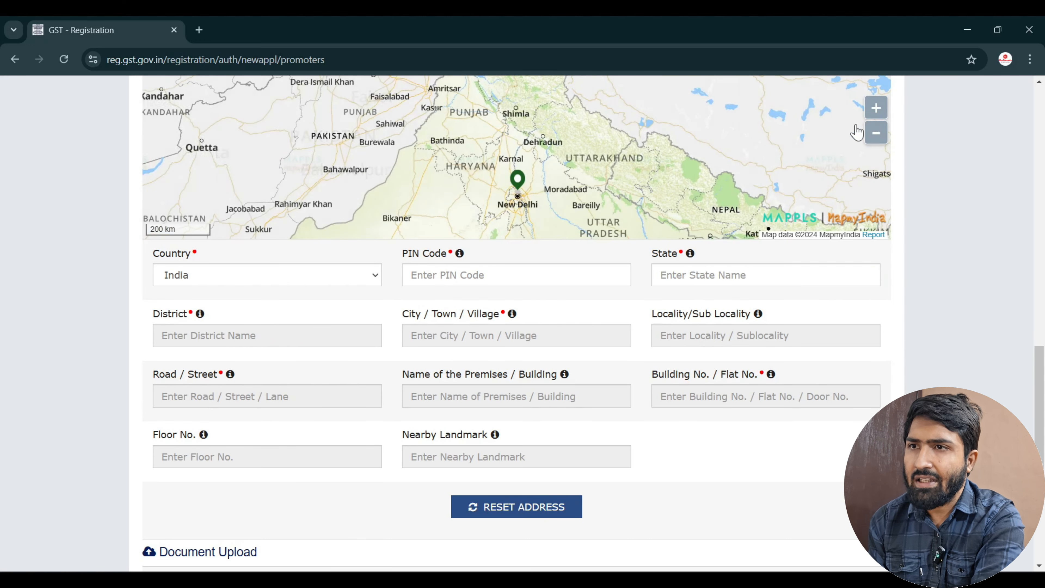
pyautogui.click(876, 108)
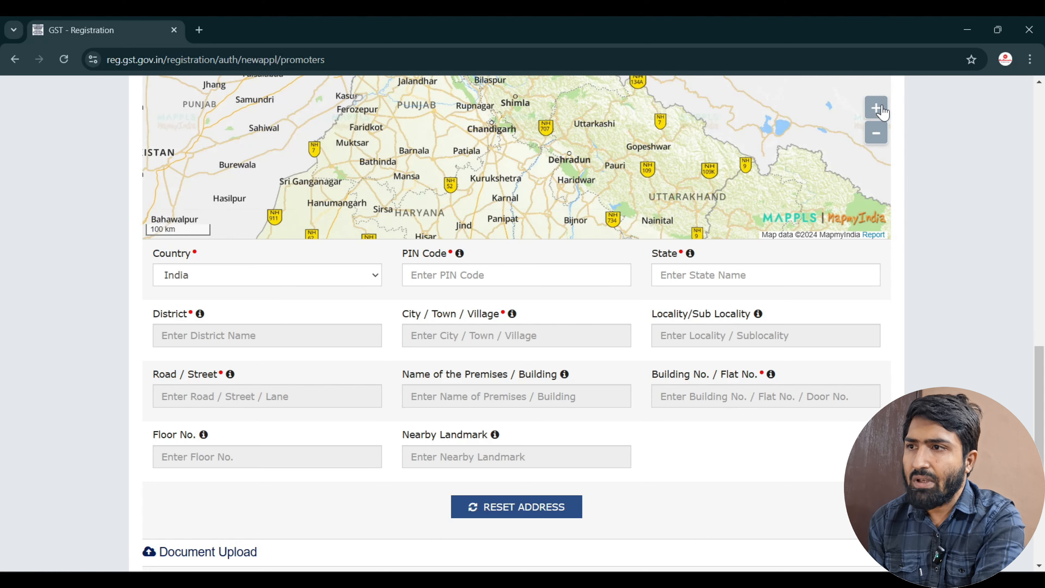
pyautogui.scroll(-1, 611, 157)
pyautogui.scroll(1, 610, 160)
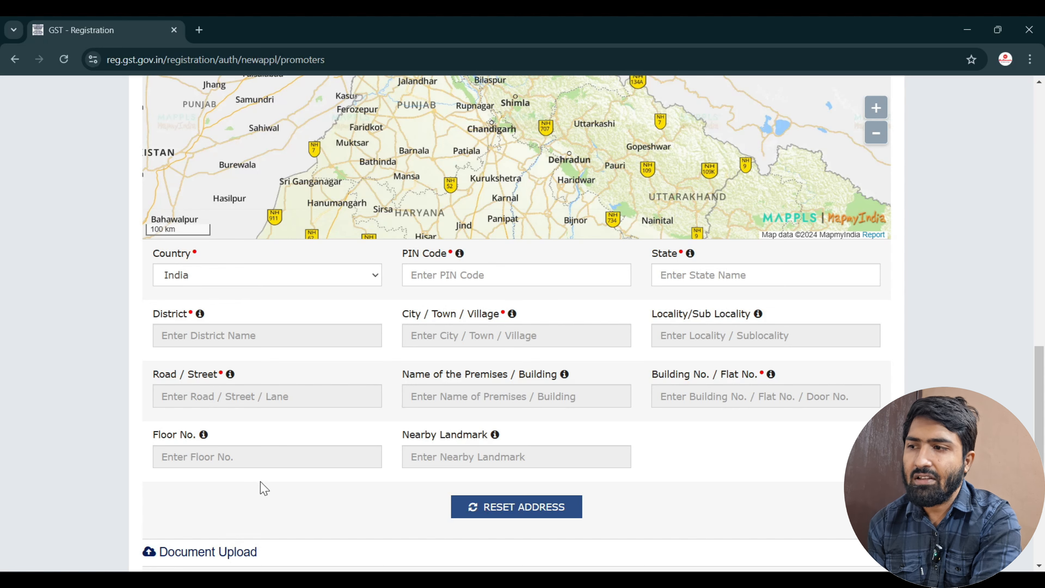
pyautogui.scroll(-3, 608, 486)
# Set the proprietor's Also Authorized Signatory toggle to Yes.
pyautogui.scroll(-3, 611, 487)
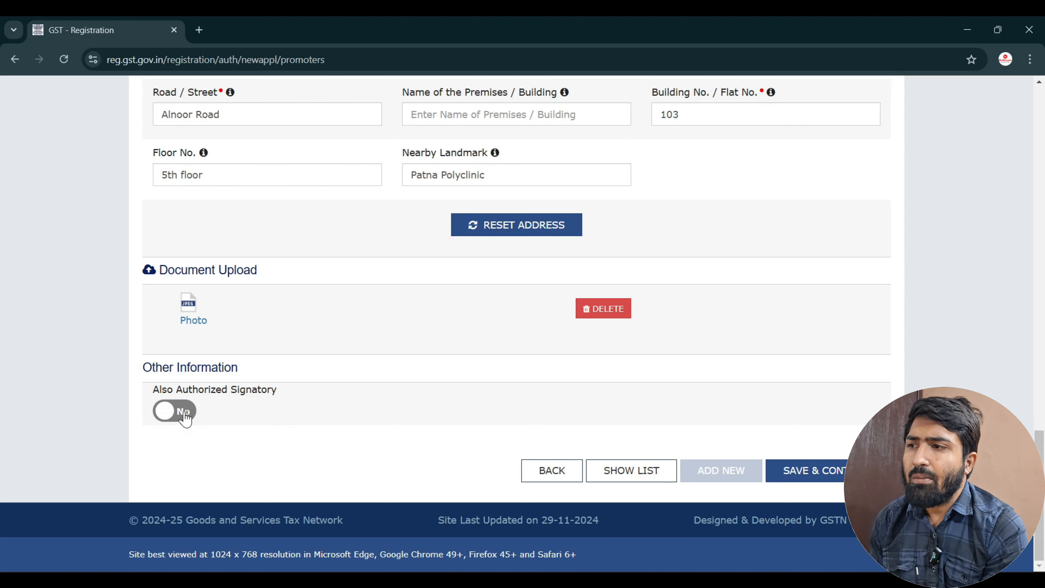
pyautogui.click(173, 412)
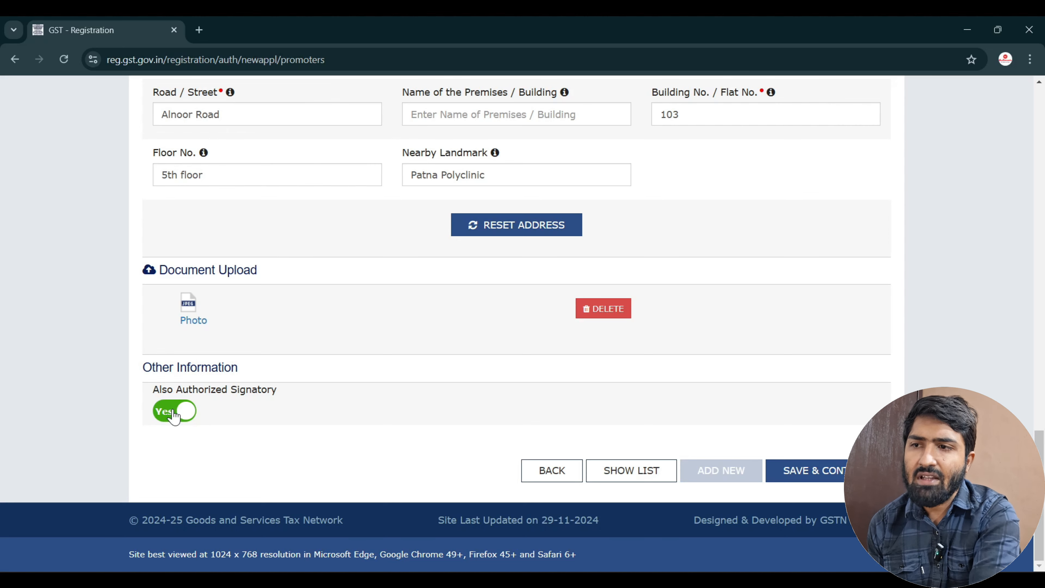
# Save the promoter details, make the proprietor Primary Authorized Signatory, and add no authorized representative.
pyautogui.click(813, 473)
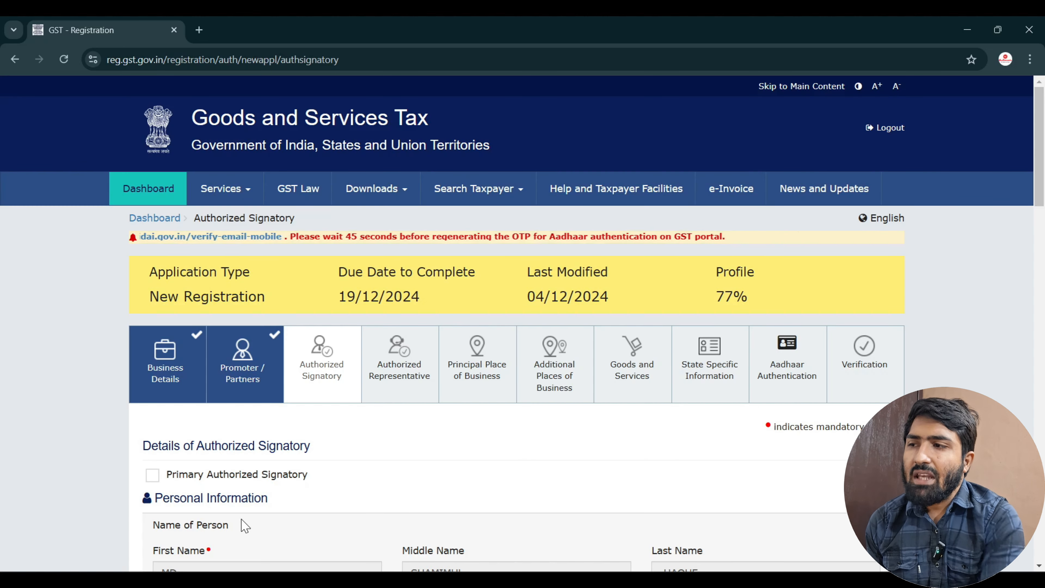
pyautogui.click(152, 476)
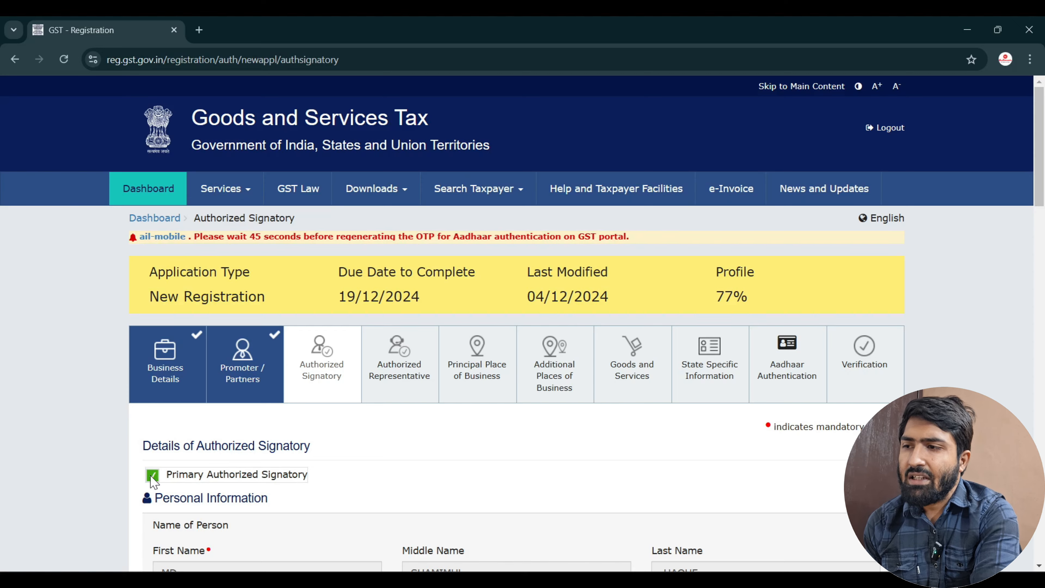
pyautogui.scroll(-15, 152, 477)
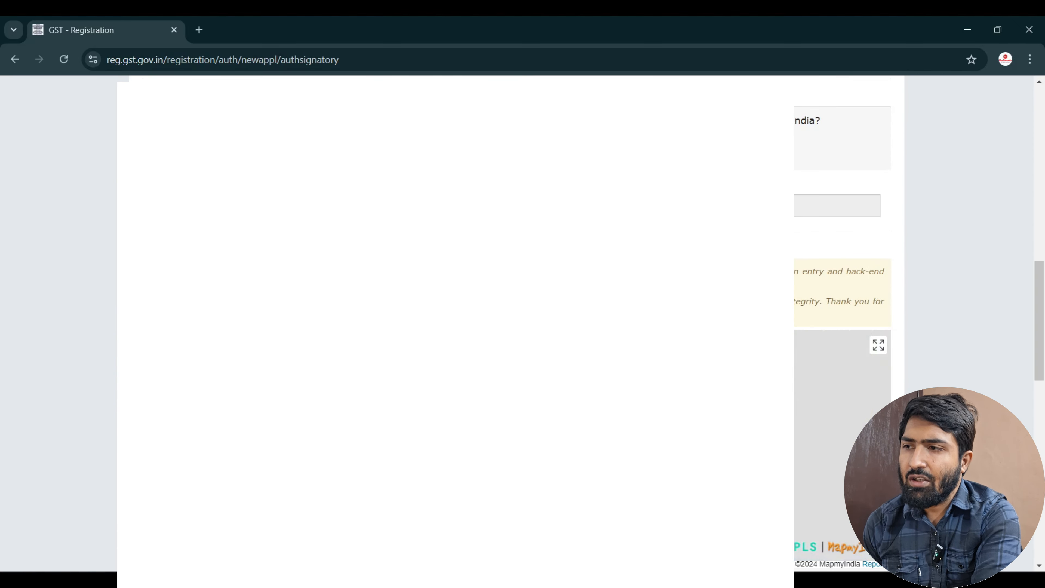
pyautogui.scroll(-10, 980, 321)
pyautogui.scroll(-3, 980, 322)
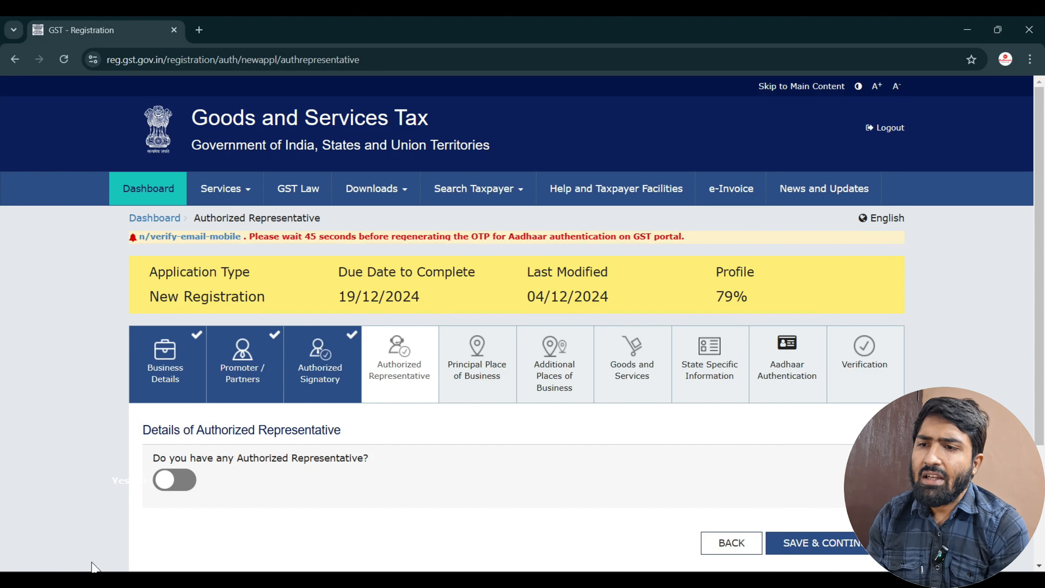
pyautogui.click(827, 542)
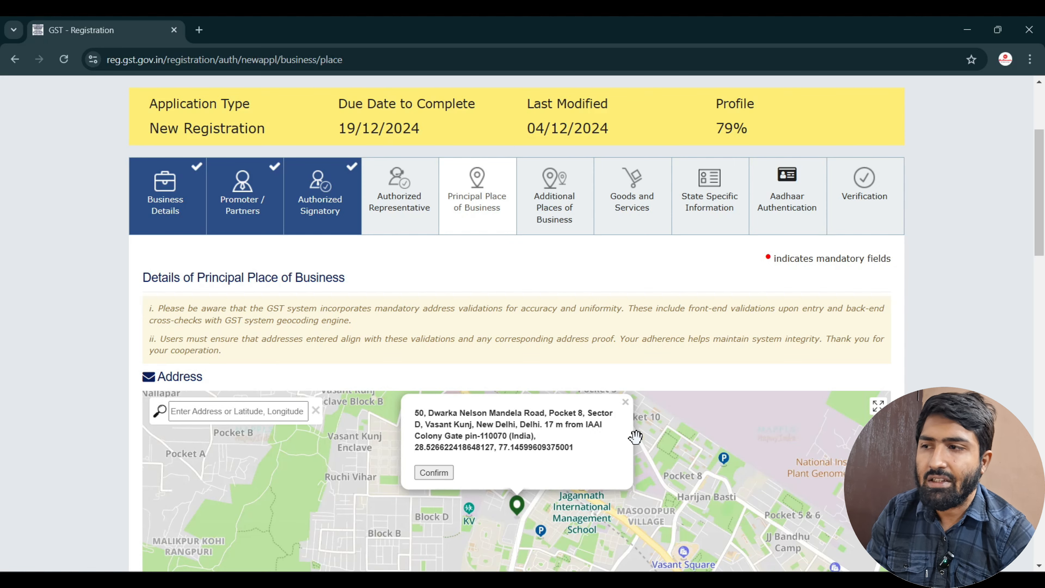
# Place the business location marker near Block B of Vasant Kunj on the map.
pyautogui.scroll(-4, 636, 436)
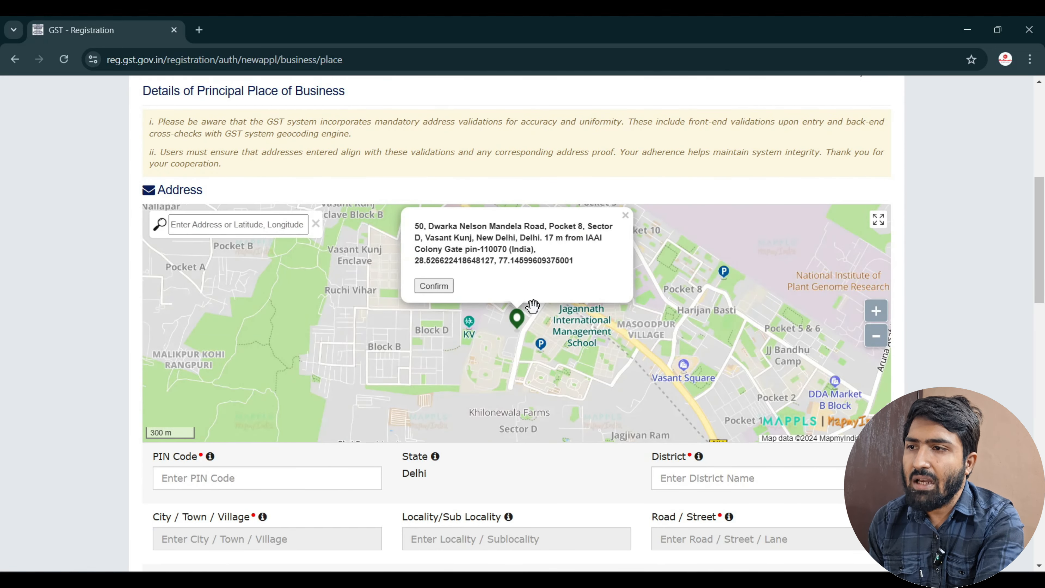
pyautogui.click(469, 333)
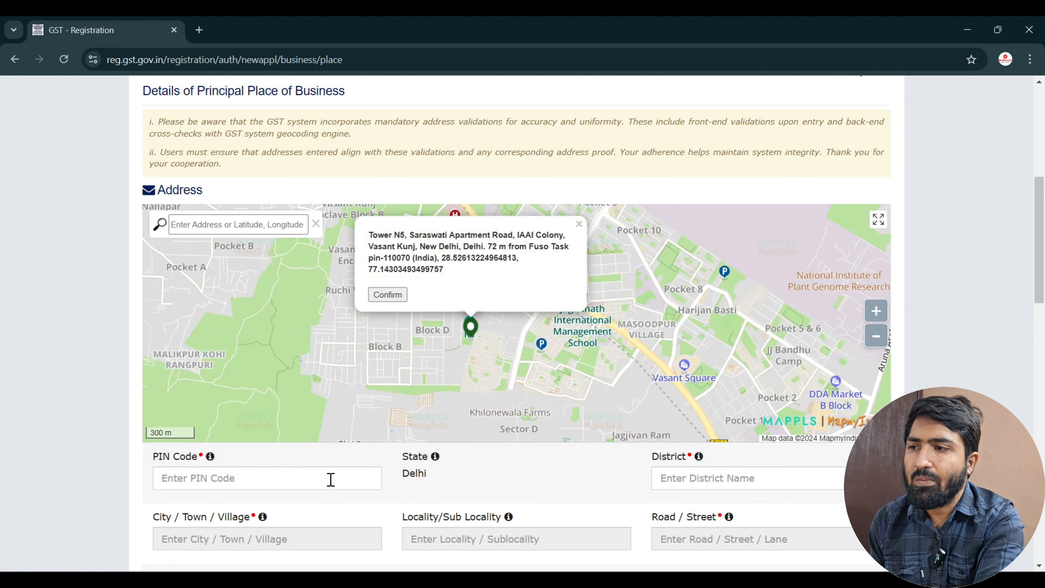
pyautogui.scroll(-1, 330, 480)
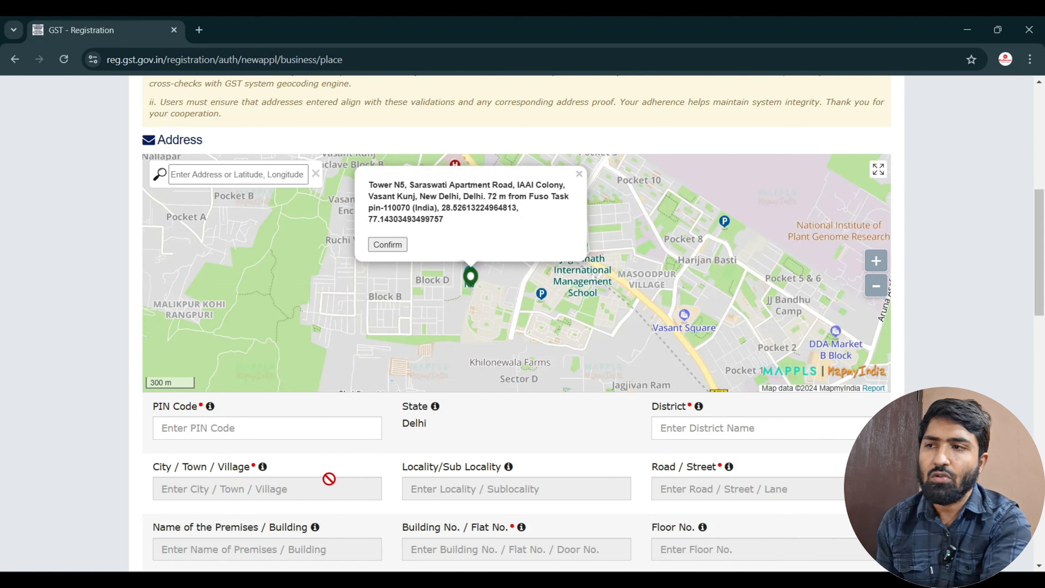
pyautogui.click(451, 285)
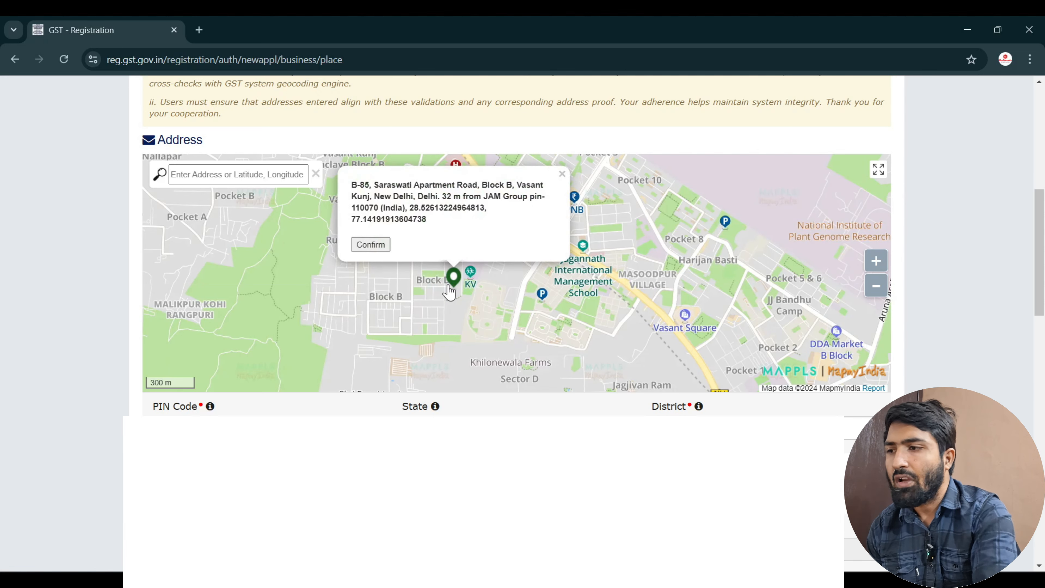
# Open the Sector / Circle / Ward dropdown and close it without choosing a value.
pyautogui.scroll(-6, 449, 291)
pyautogui.scroll(-2, 450, 285)
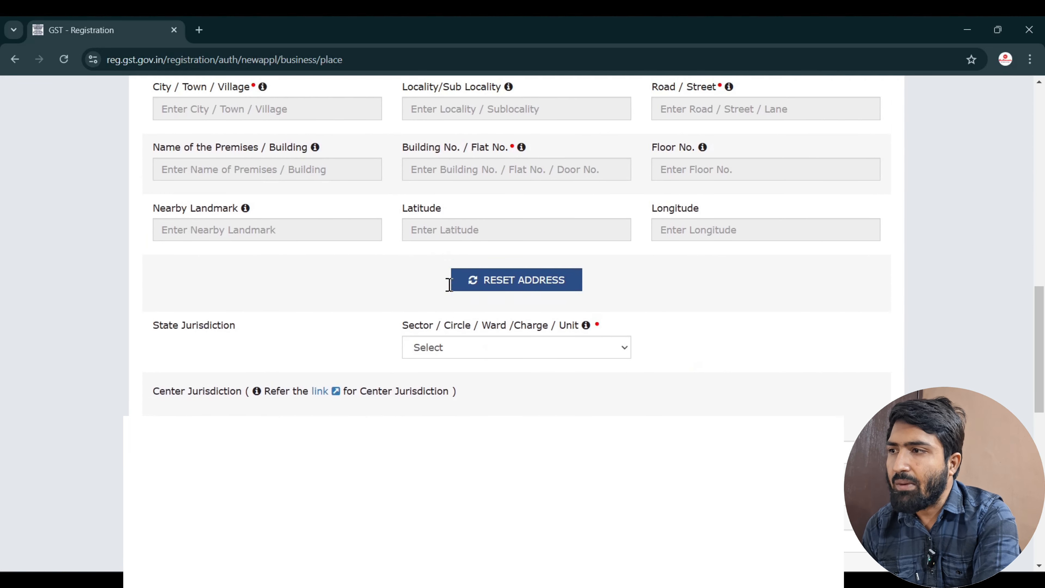
pyautogui.click(511, 317)
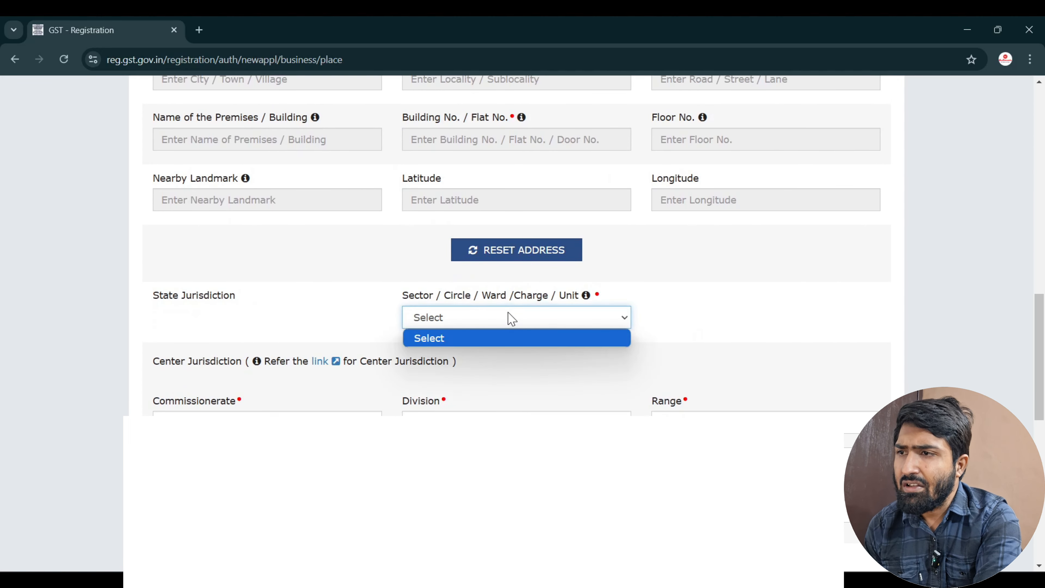
pyautogui.click(657, 314)
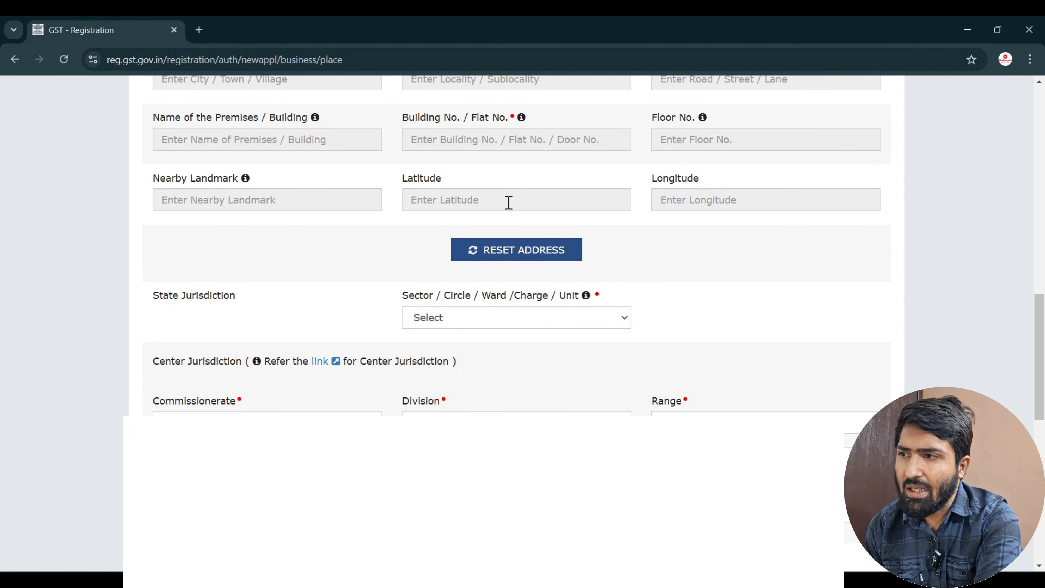
pyautogui.scroll(-4, 506, 206)
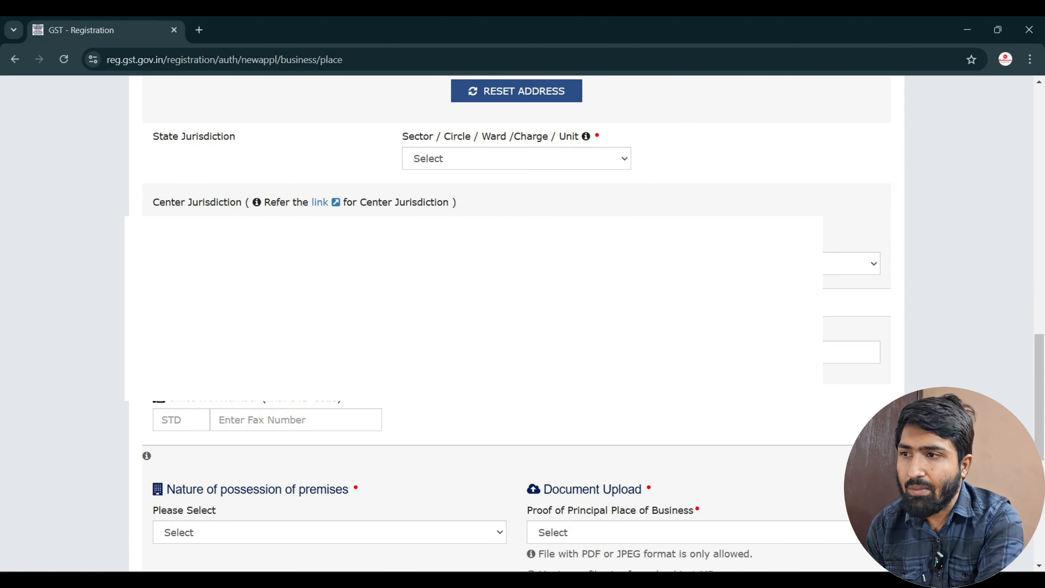
# Set premises possession to Own and Electricity Bill as the proof document.
pyautogui.scroll(-4, 108, 350)
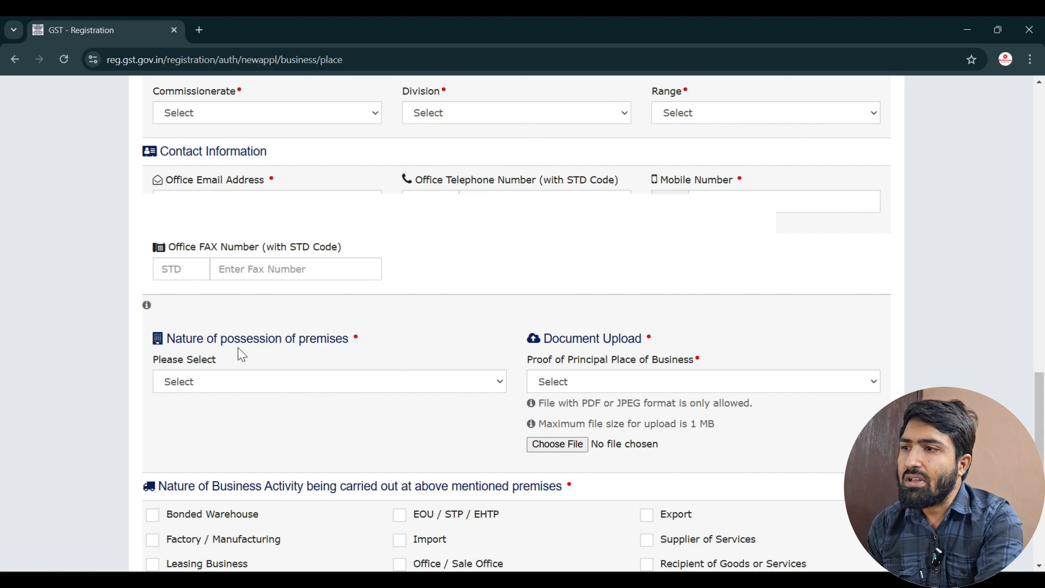
pyautogui.click(325, 380)
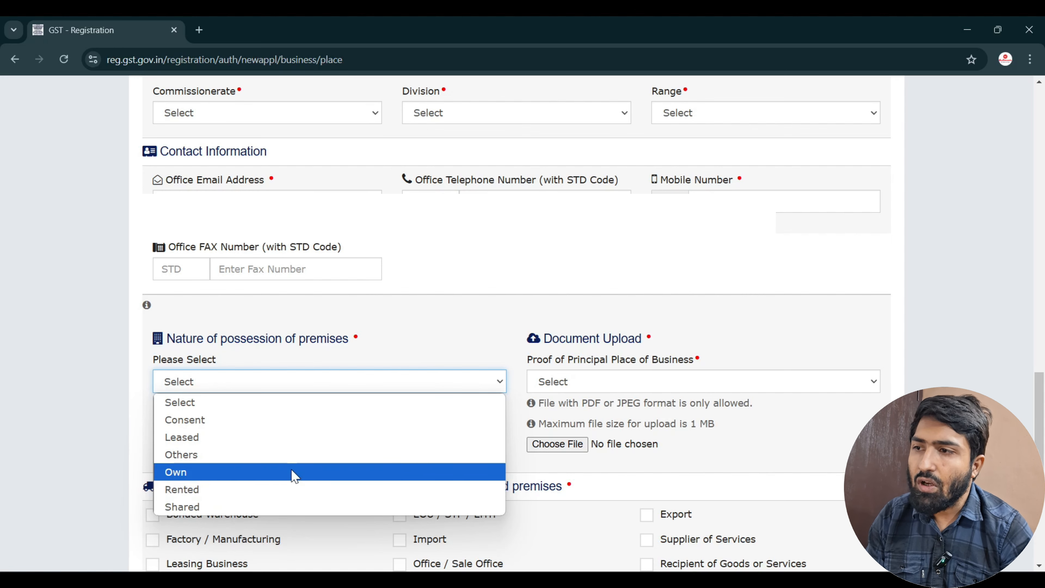
pyautogui.click(295, 473)
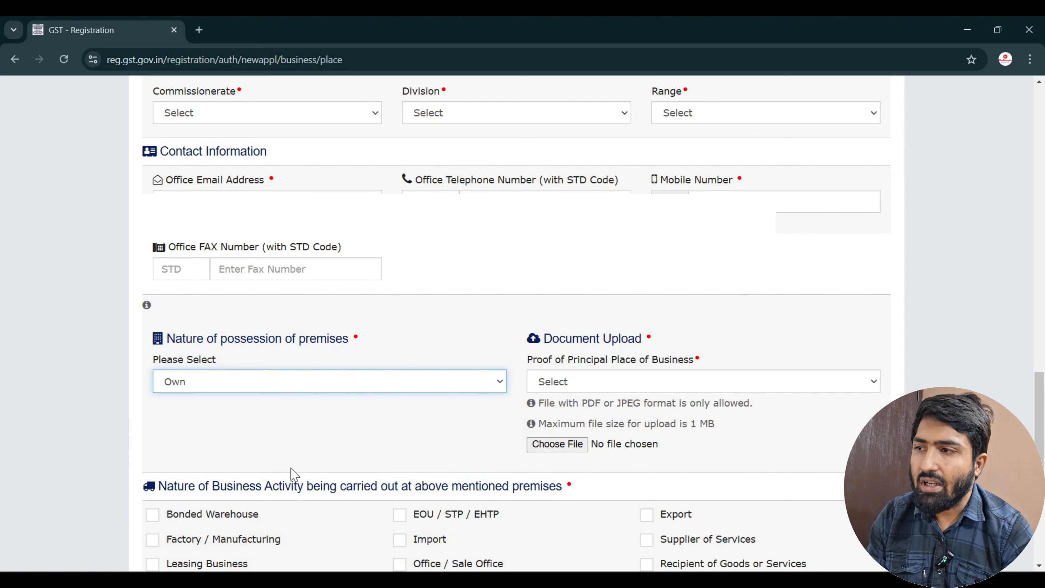
pyautogui.click(603, 388)
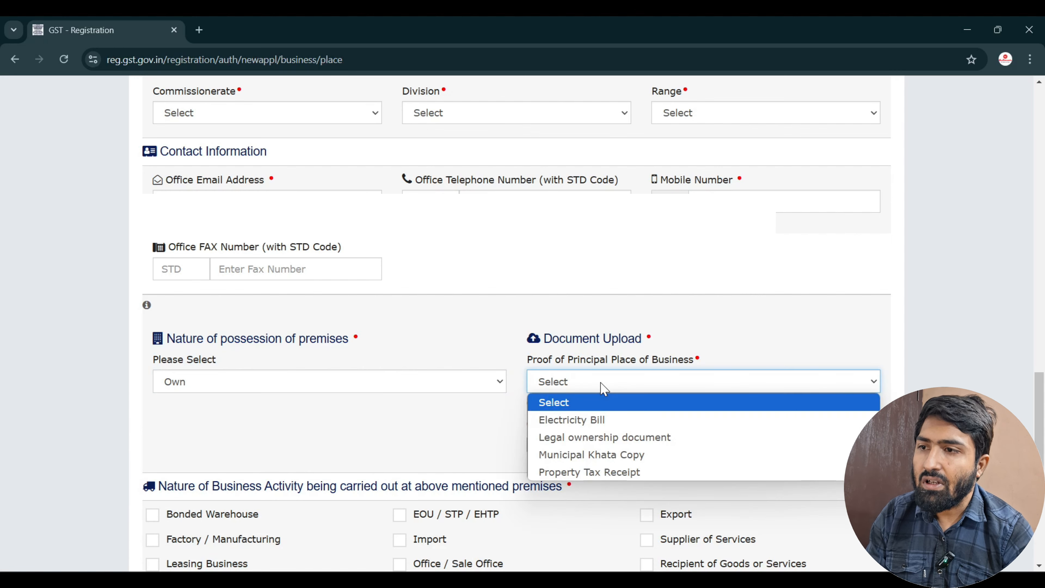
pyautogui.click(601, 420)
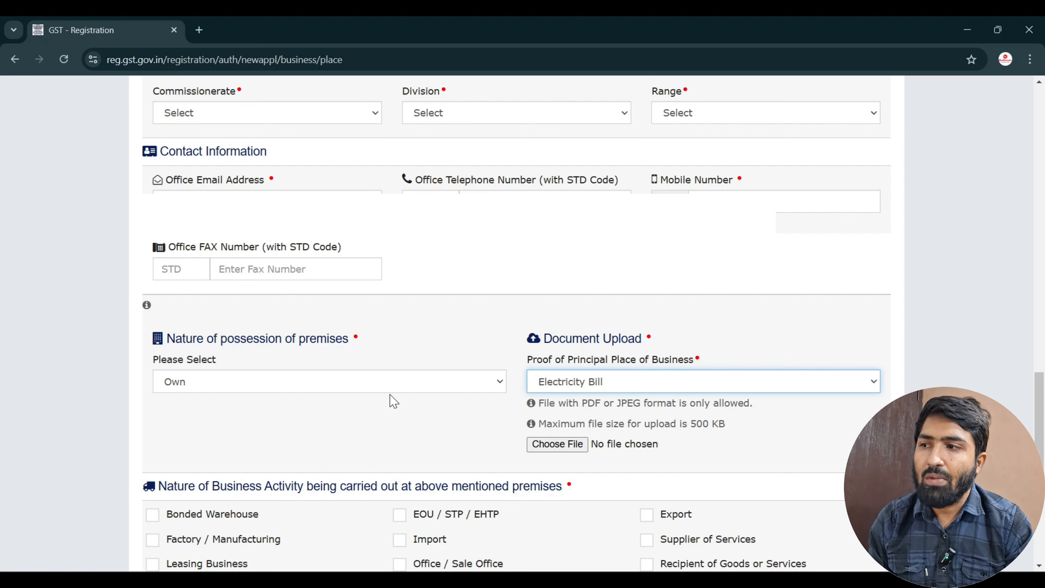
pyautogui.click(601, 381)
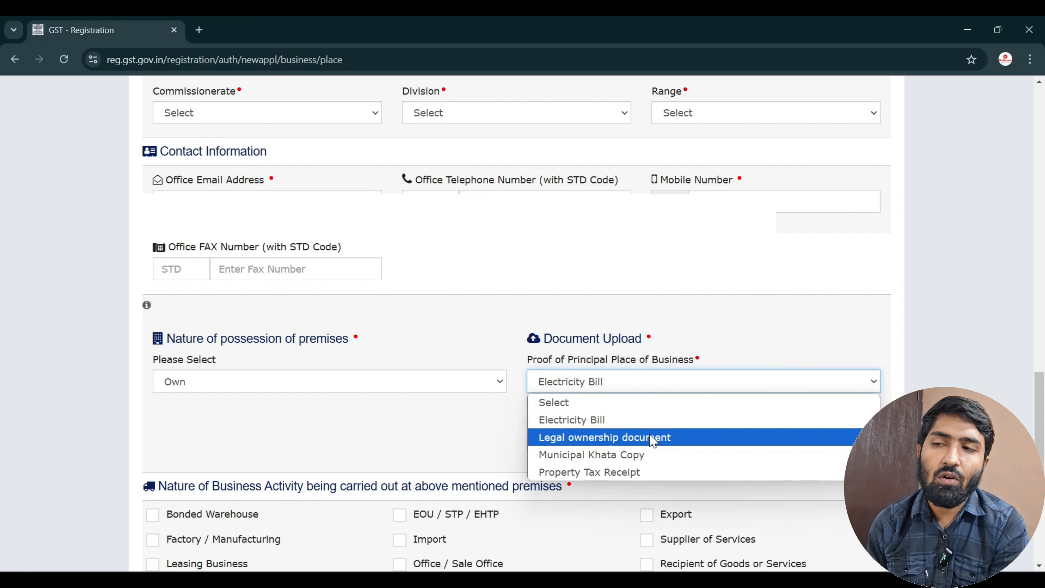
pyautogui.click(728, 312)
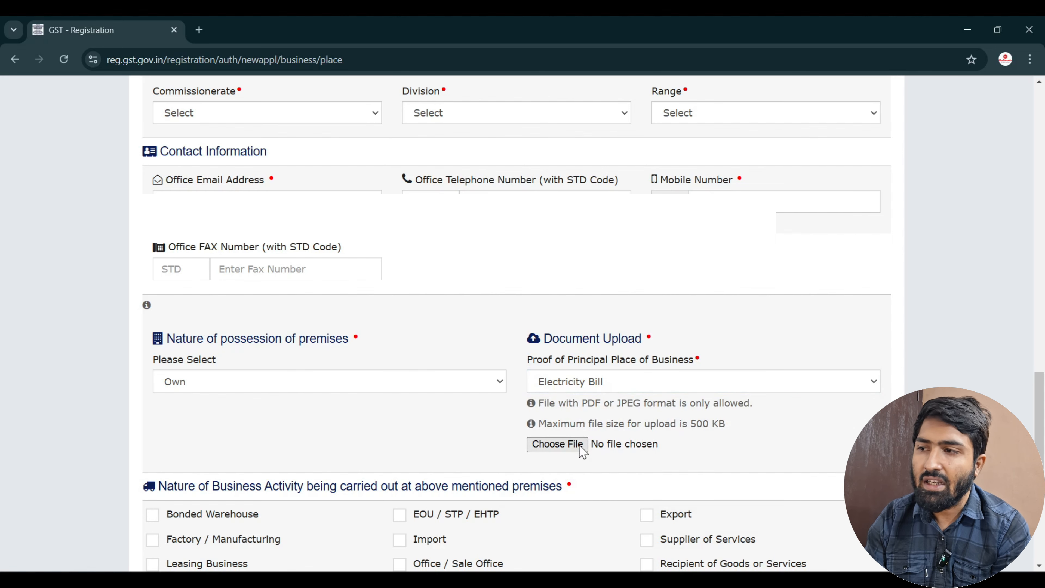
# Declare no additional place of business and save the principal place details.
pyautogui.scroll(-2, 583, 448)
pyautogui.scroll(-2, 583, 448)
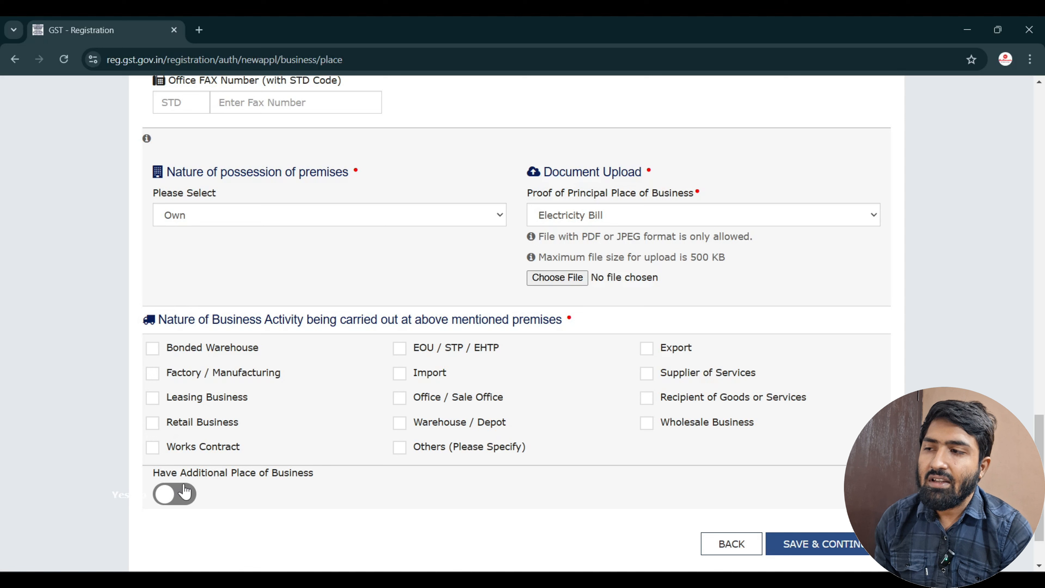
pyautogui.click(184, 492)
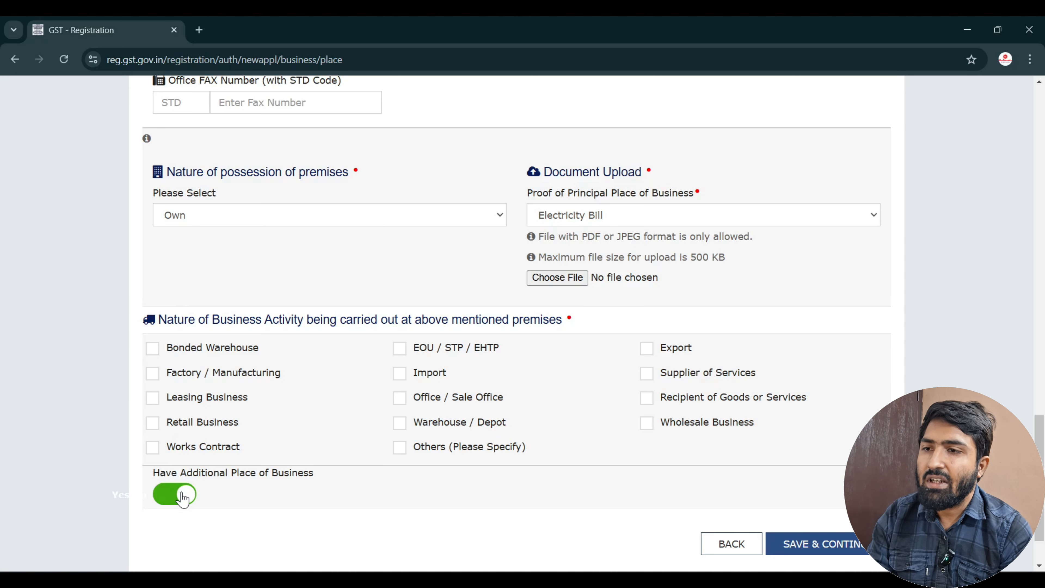
pyautogui.scroll(-2, 181, 490)
pyautogui.click(182, 433)
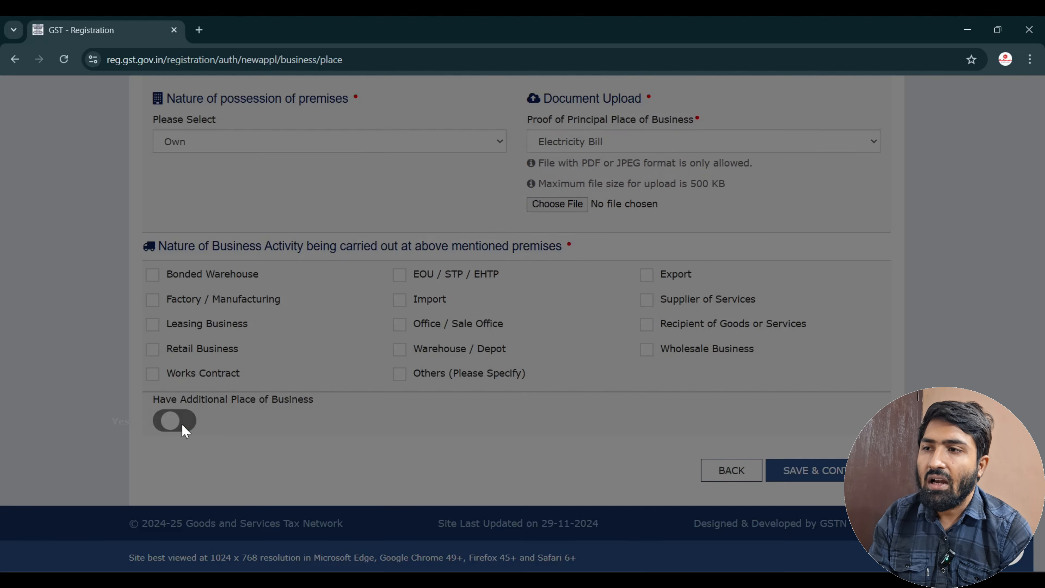
pyautogui.click(552, 296)
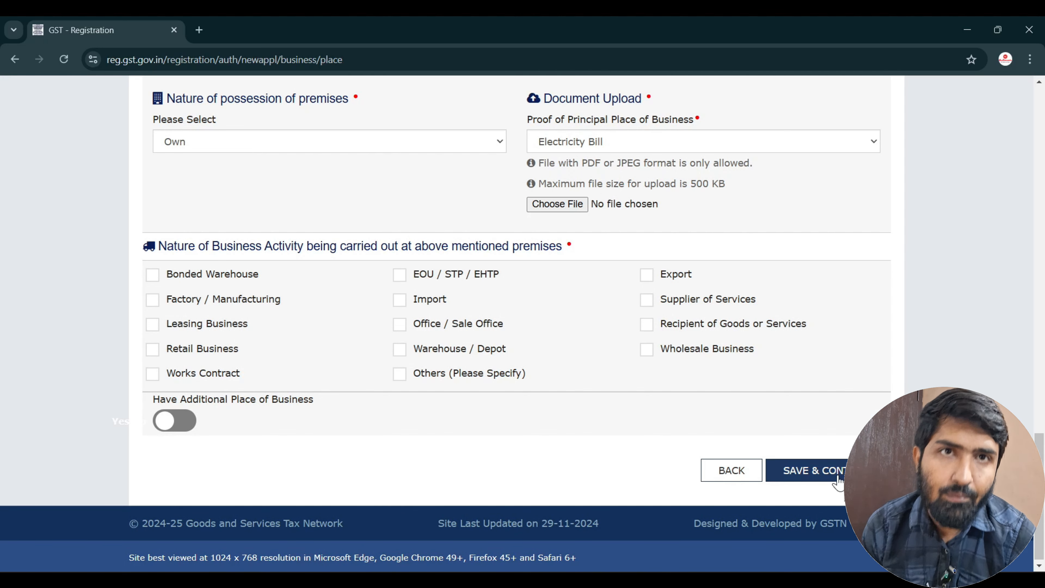
pyautogui.click(836, 470)
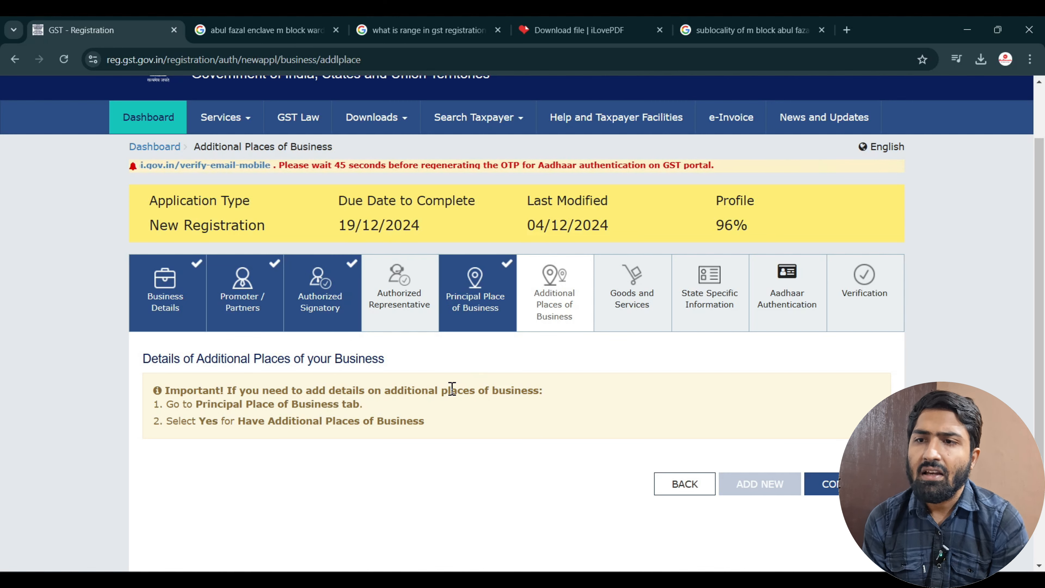
# Move past Additional Places to Goods and Services, highlighting the top 5 commodities note.
pyautogui.click(848, 483)
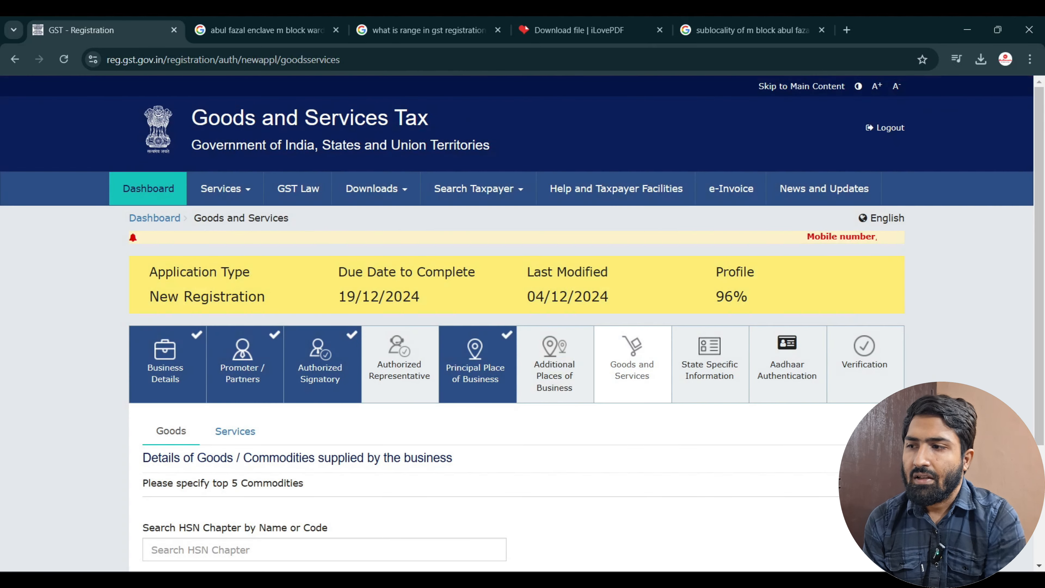
pyautogui.scroll(-2, 517, 330)
pyautogui.scroll(-1, 517, 329)
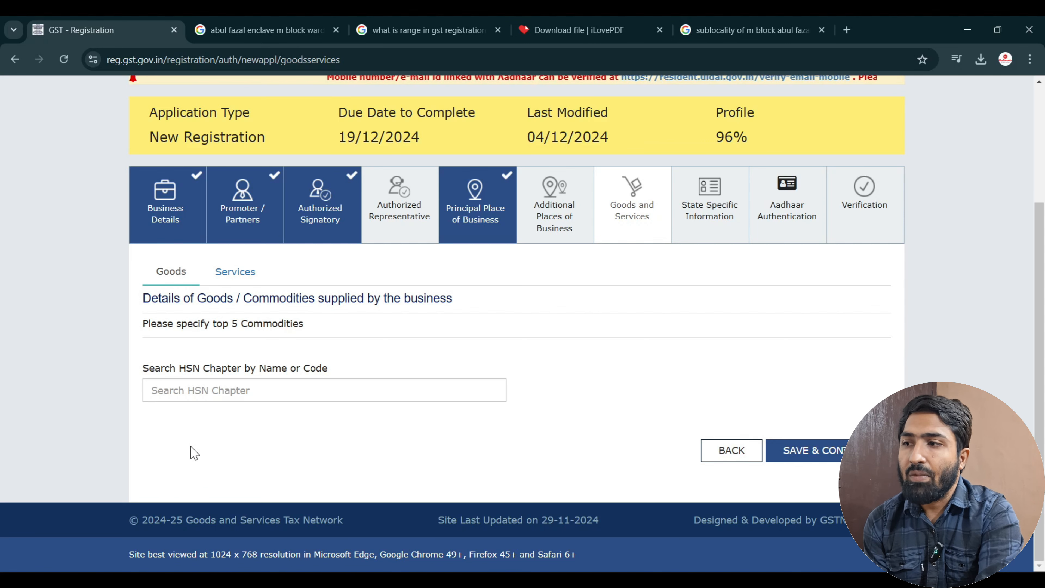
pyautogui.moveTo(143, 325); pyautogui.dragTo(344, 325)
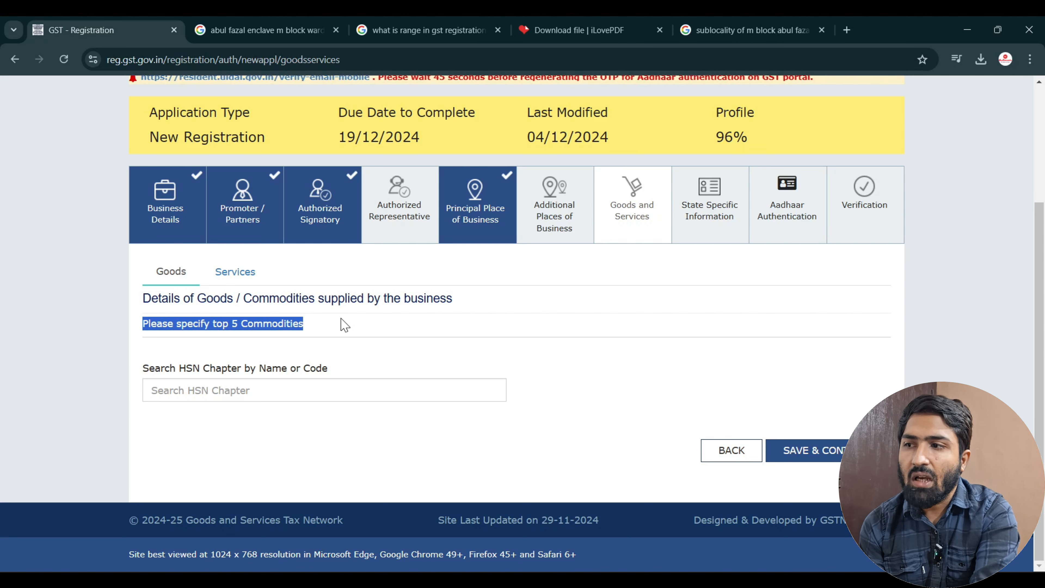
# Search HSN chapters for 'clo', clear the search again, and open a new browser tab.
pyautogui.click(273, 396)
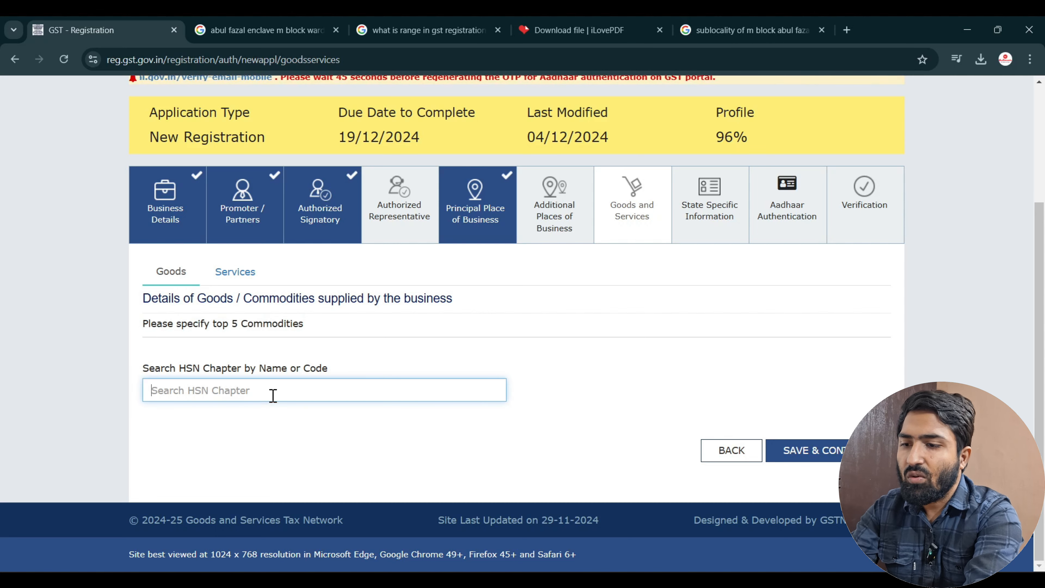
pyautogui.write('clo')
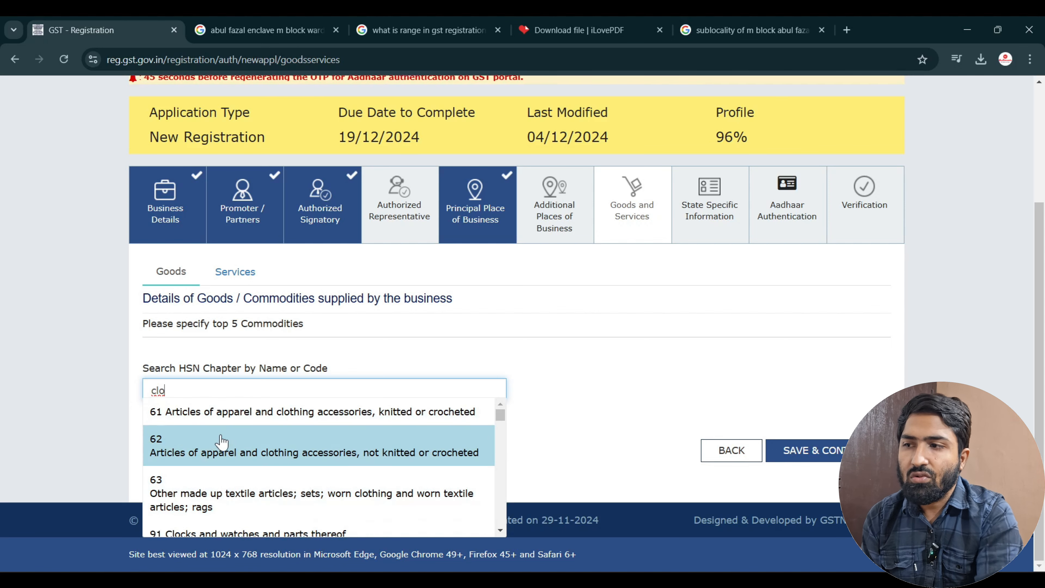
pyautogui.click(686, 375)
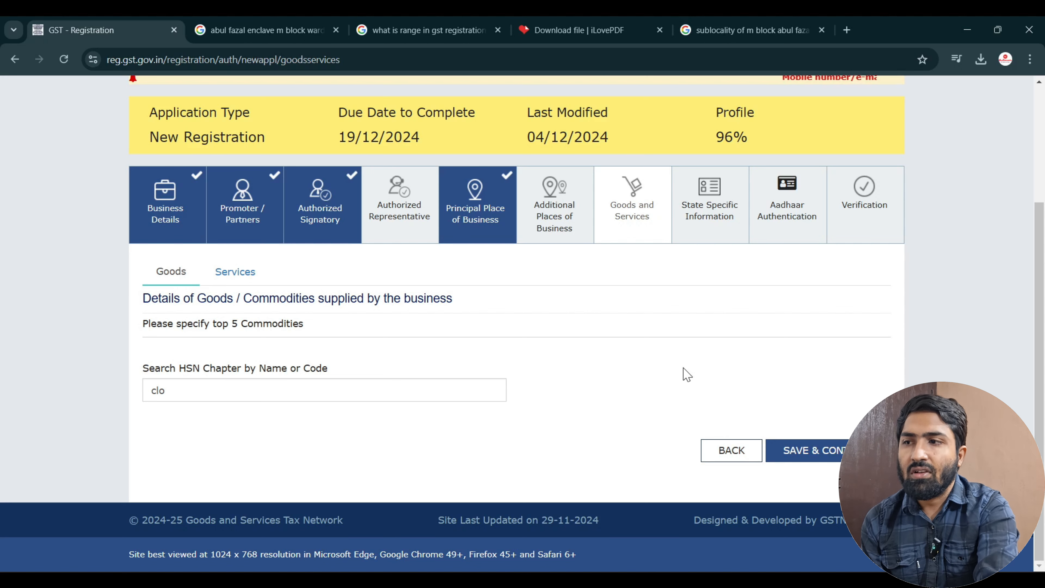
pyautogui.click(412, 388)
pyautogui.press('BackSpace')
pyautogui.press('BackSpace')
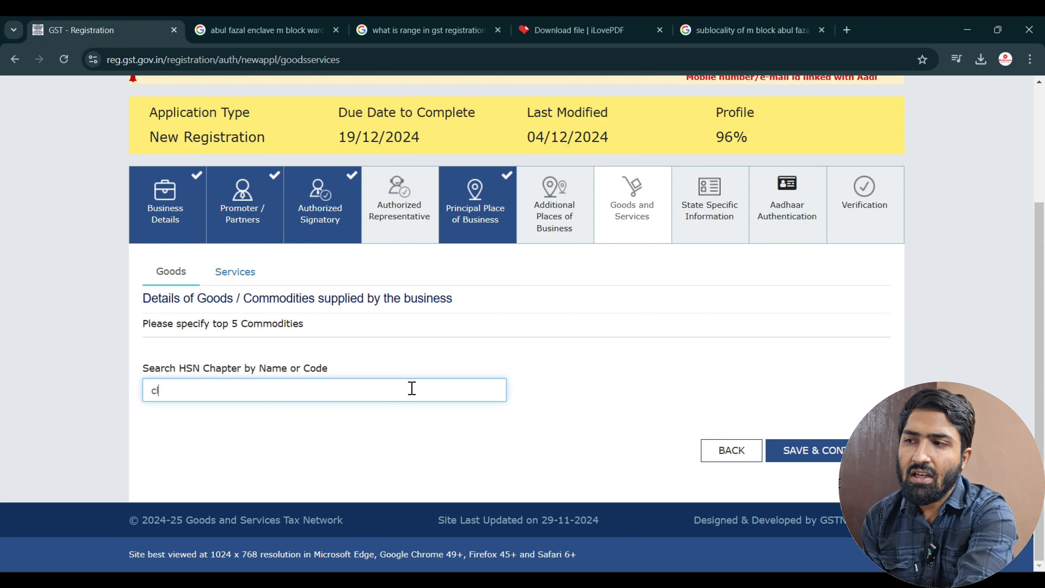
pyautogui.press('BackSpace')
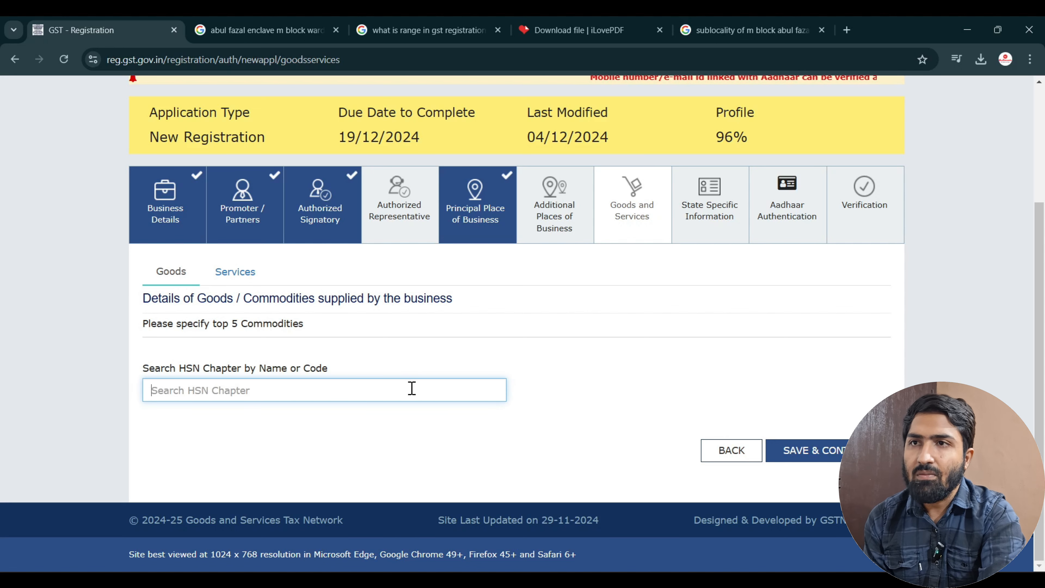
pyautogui.click(847, 29)
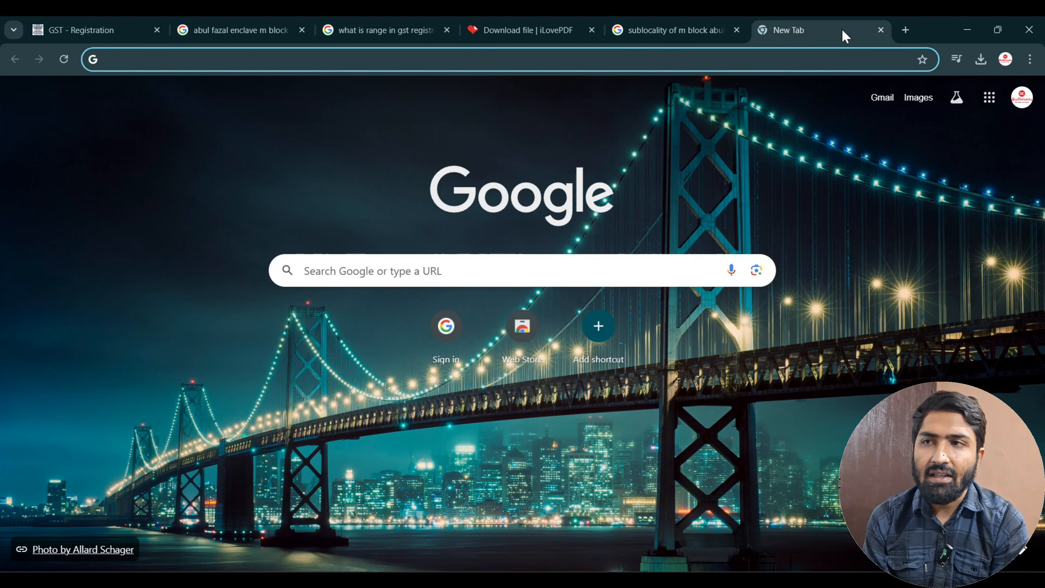
# Check the Goods and Services search fields, then switch to the CBIC GST Rates page.
pyautogui.click(78, 26)
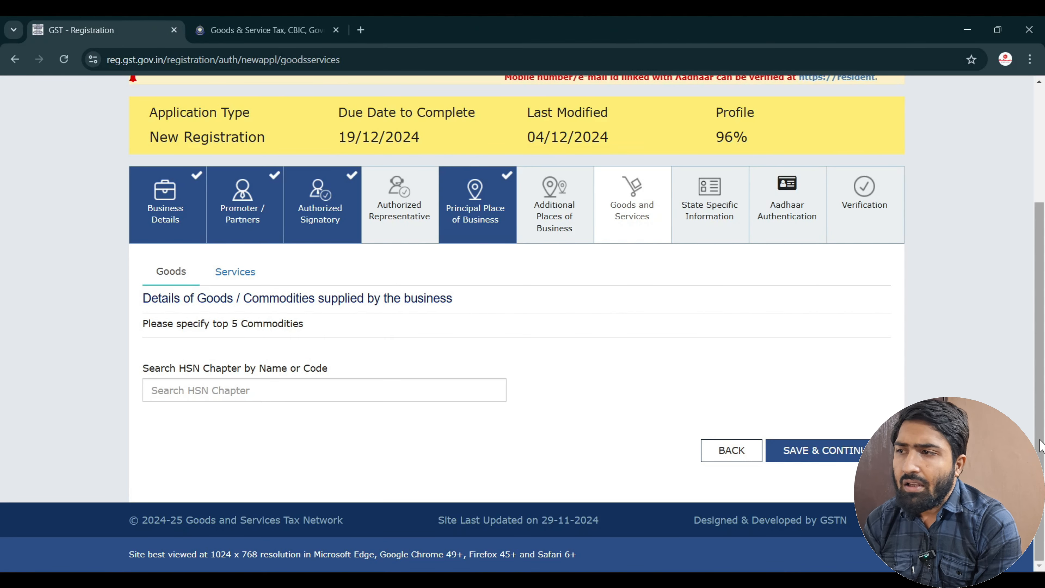
pyautogui.click(338, 395)
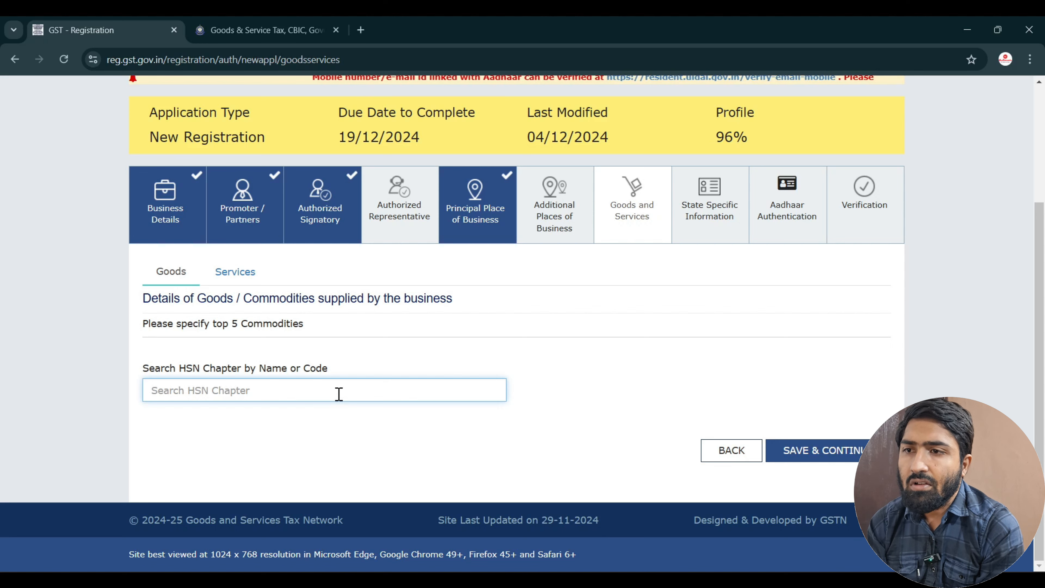
pyautogui.click(234, 272)
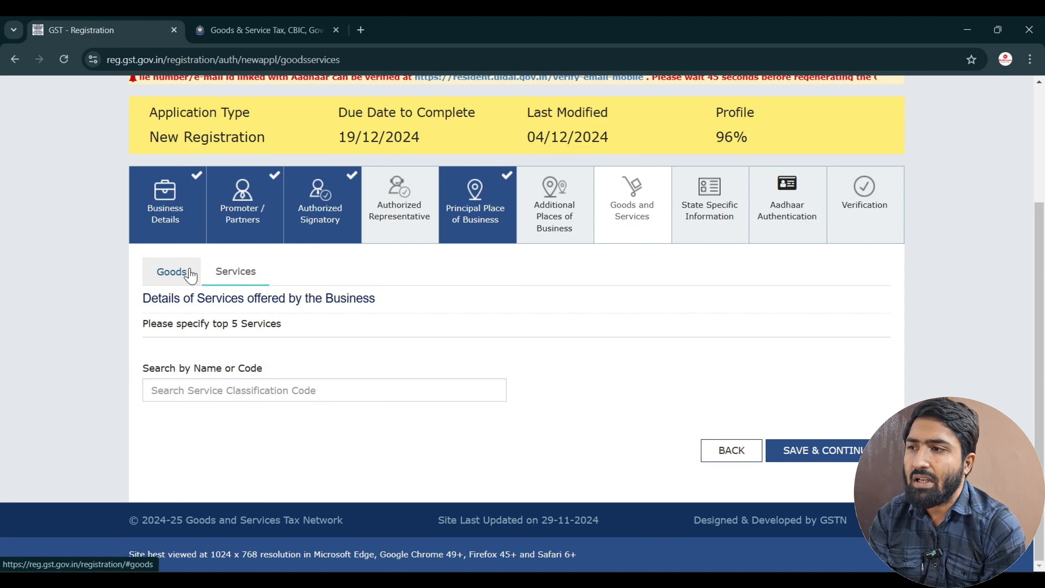
pyautogui.click(233, 393)
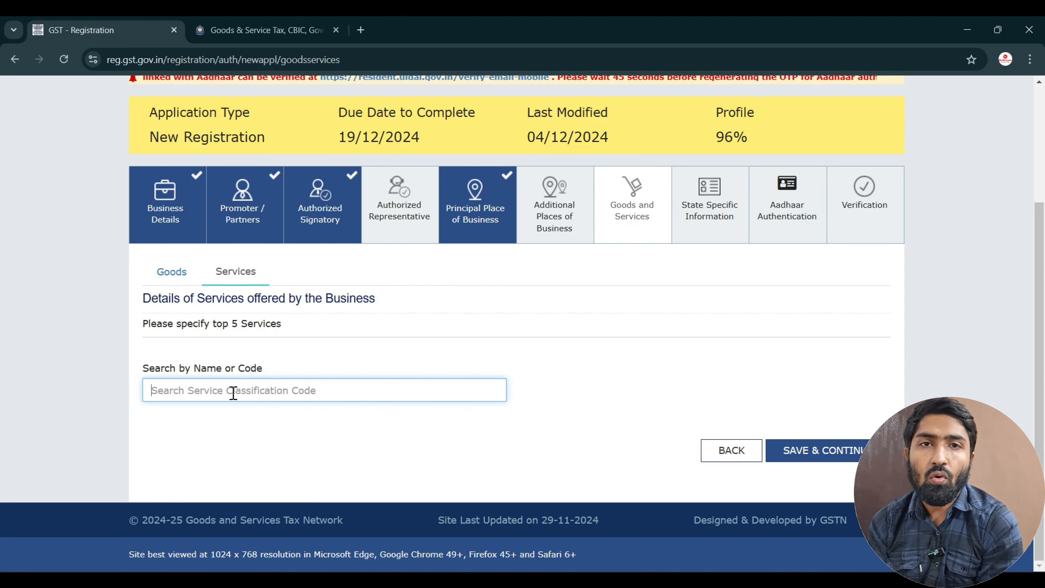
pyautogui.click(178, 275)
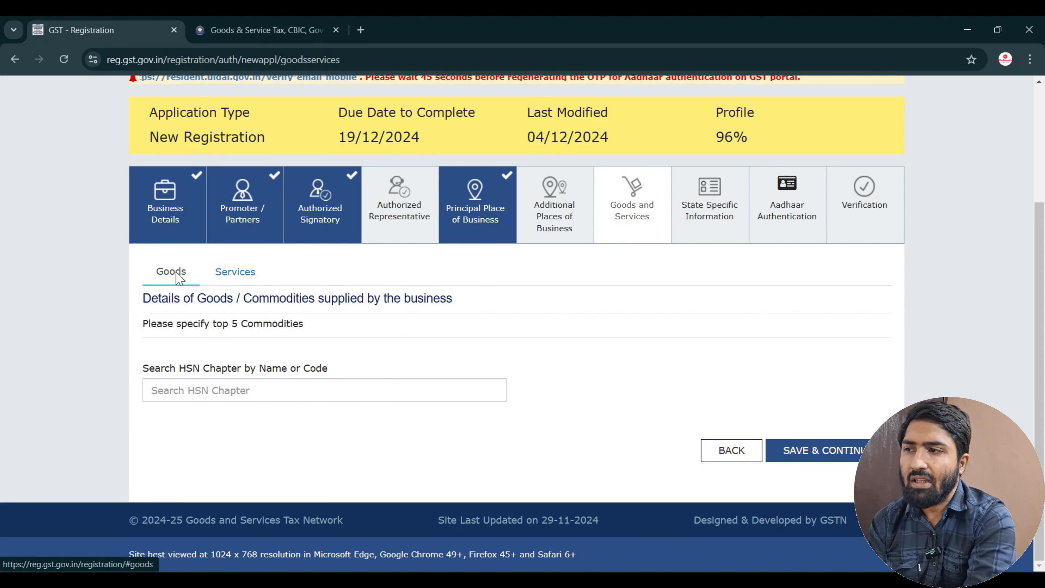
pyautogui.click(244, 389)
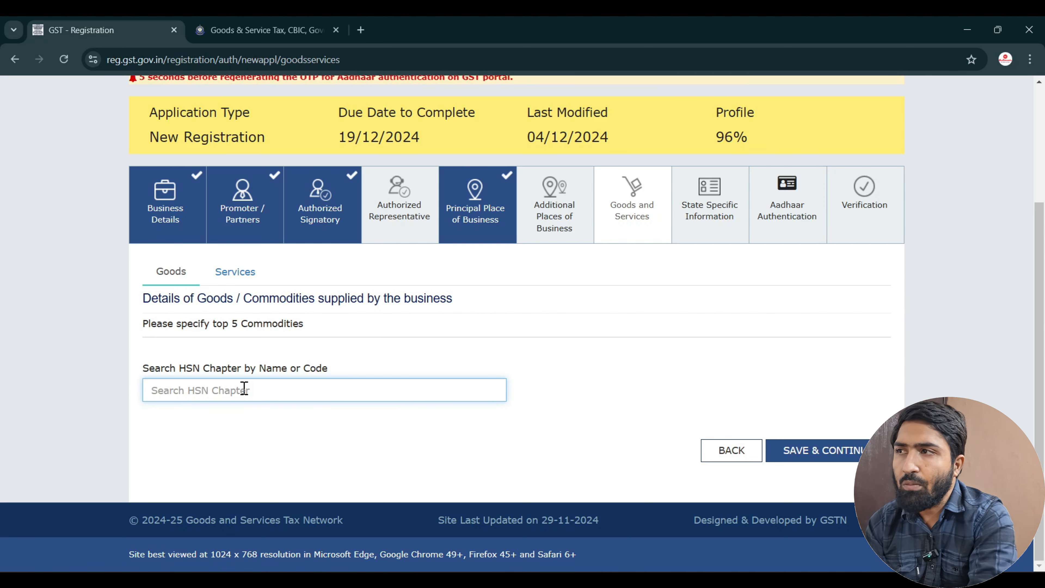
pyautogui.click(222, 31)
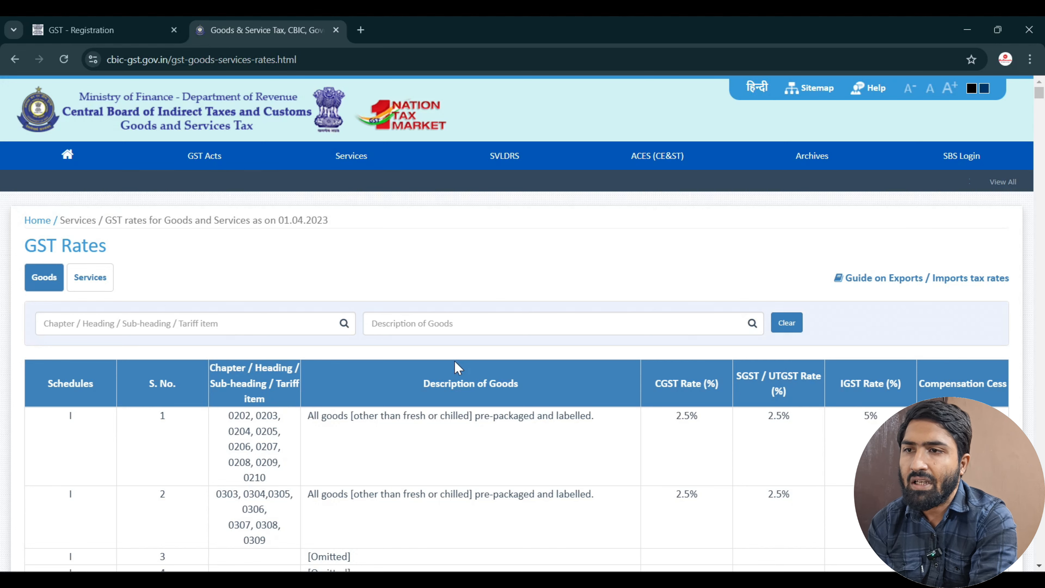
# Scroll the CBIC goods rates table, then return to the GST Registration tab.
pyautogui.scroll(-15, 457, 365)
pyautogui.scroll(-1, 456, 366)
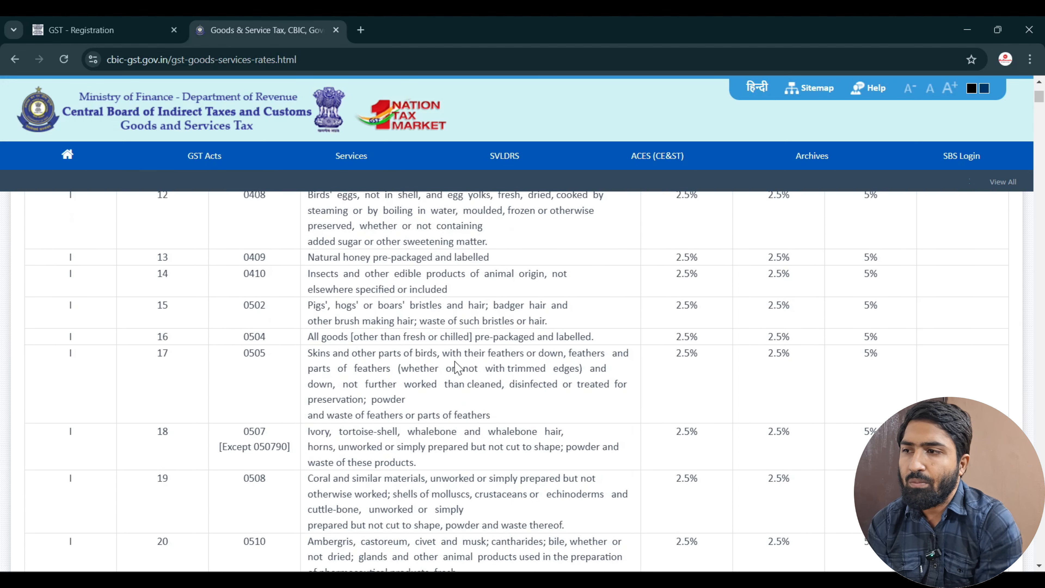
pyautogui.scroll(-3, 456, 362)
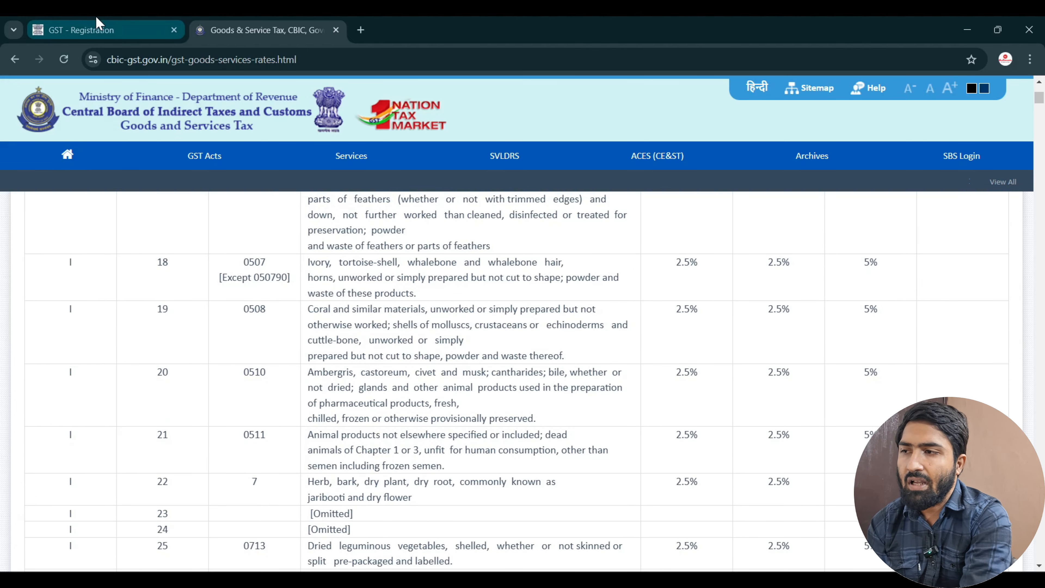
pyautogui.click(58, 31)
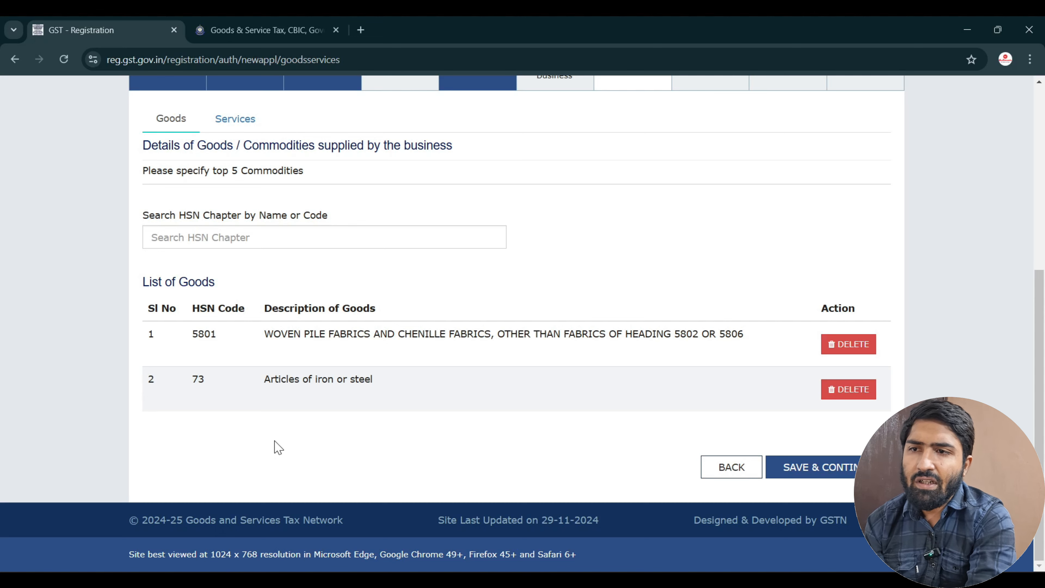
# Save the goods list and submit State Specific Information blank to reach Aadhaar Authentication.
pyautogui.click(824, 472)
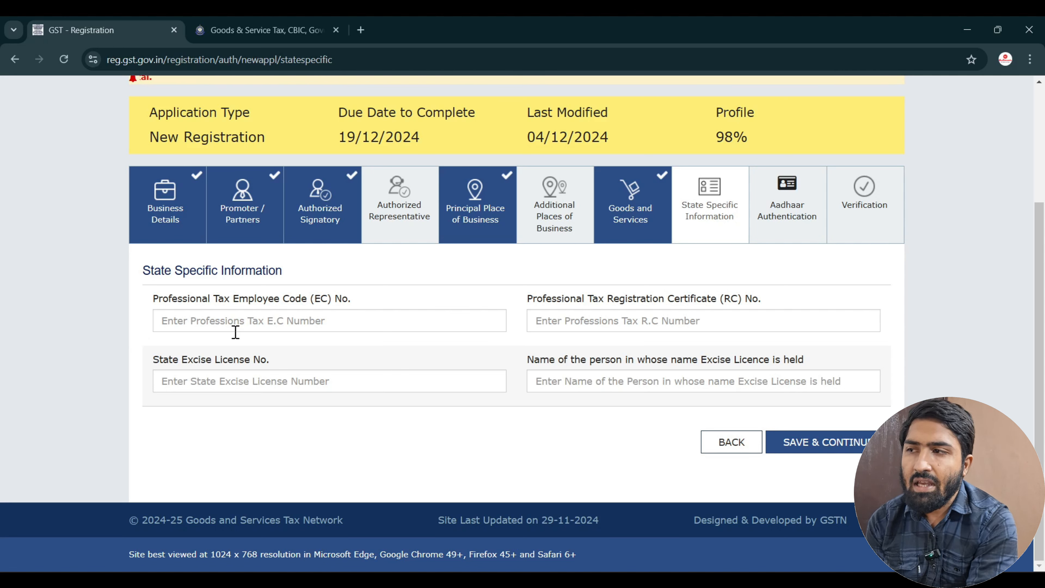
pyautogui.click(231, 321)
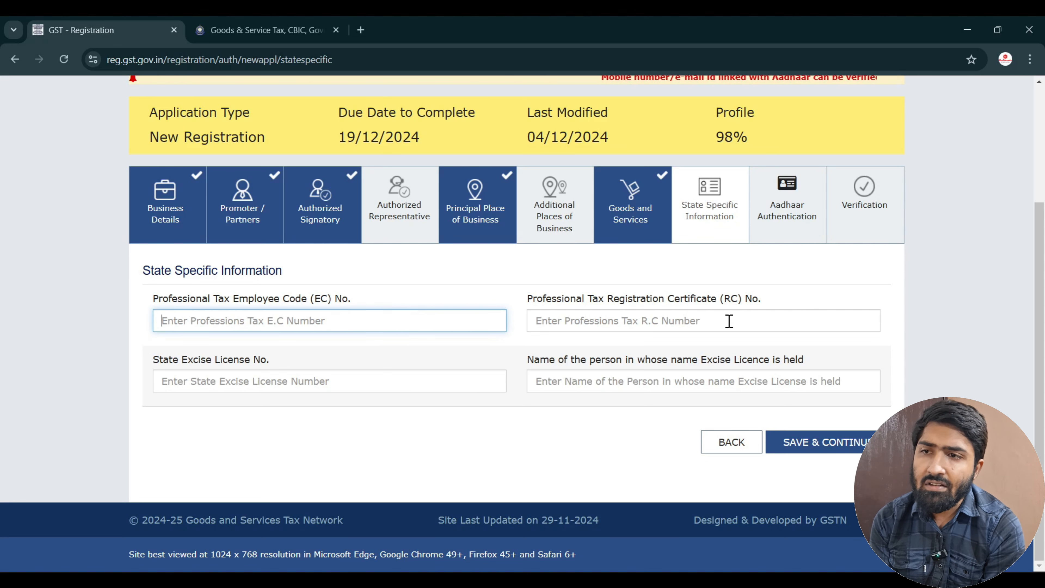
pyautogui.click(840, 447)
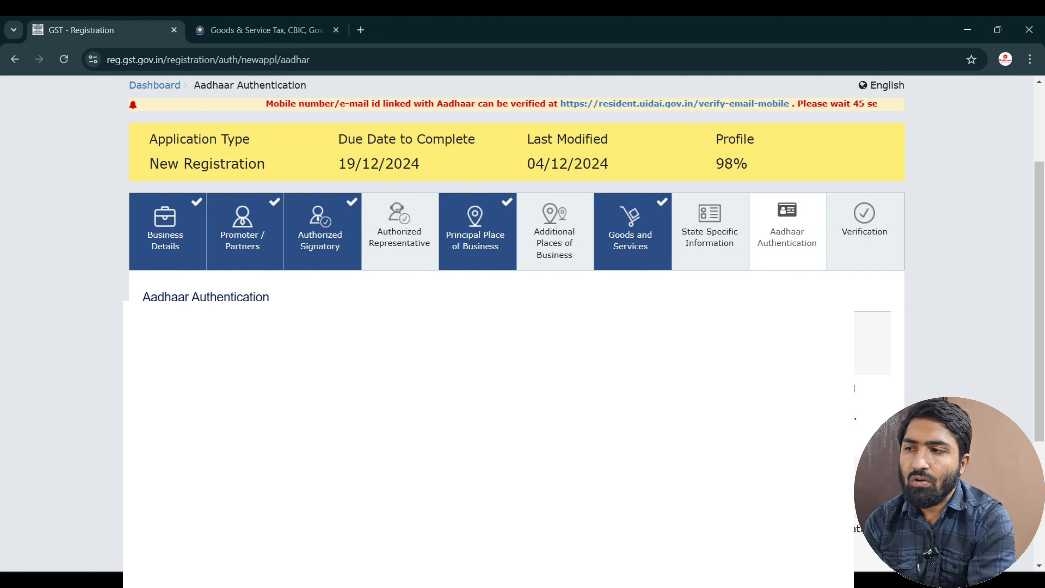
# Tick the declaration, enter New Delhi as the place, and submit with EVC.
pyautogui.scroll(-3, 517, 323)
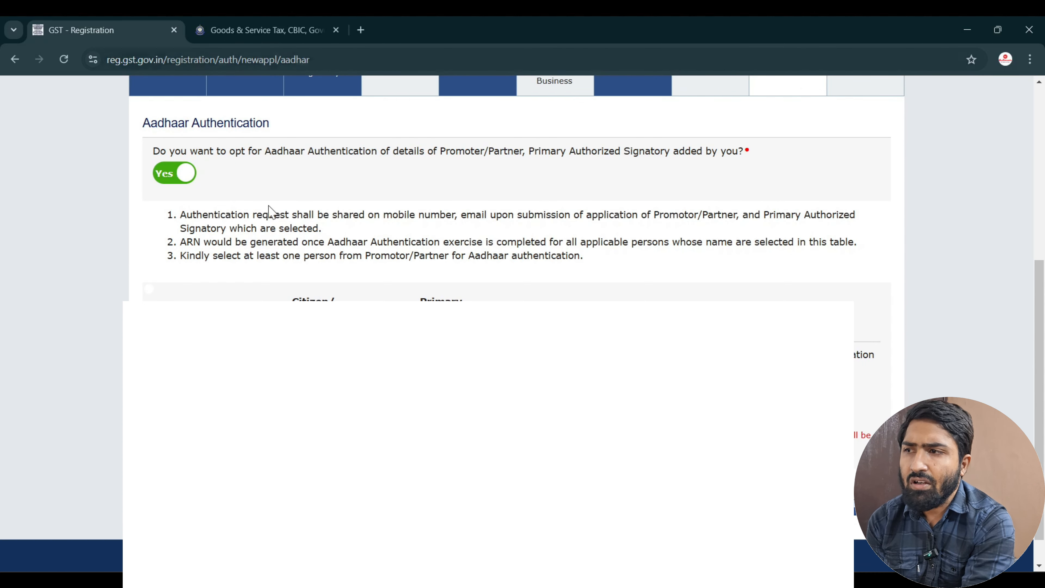
pyautogui.scroll(5, 279, 215)
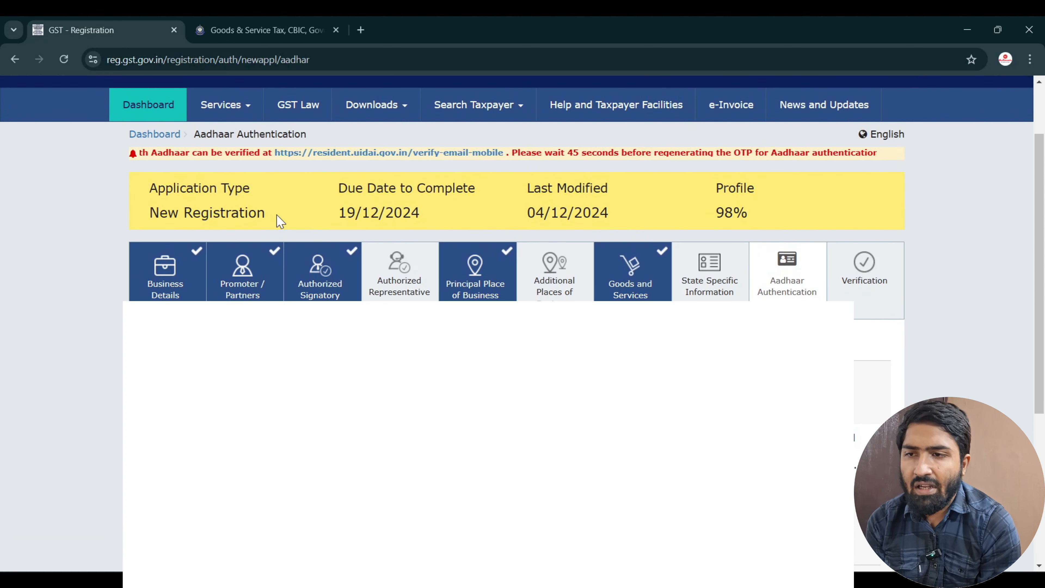
pyautogui.scroll(-5, 278, 215)
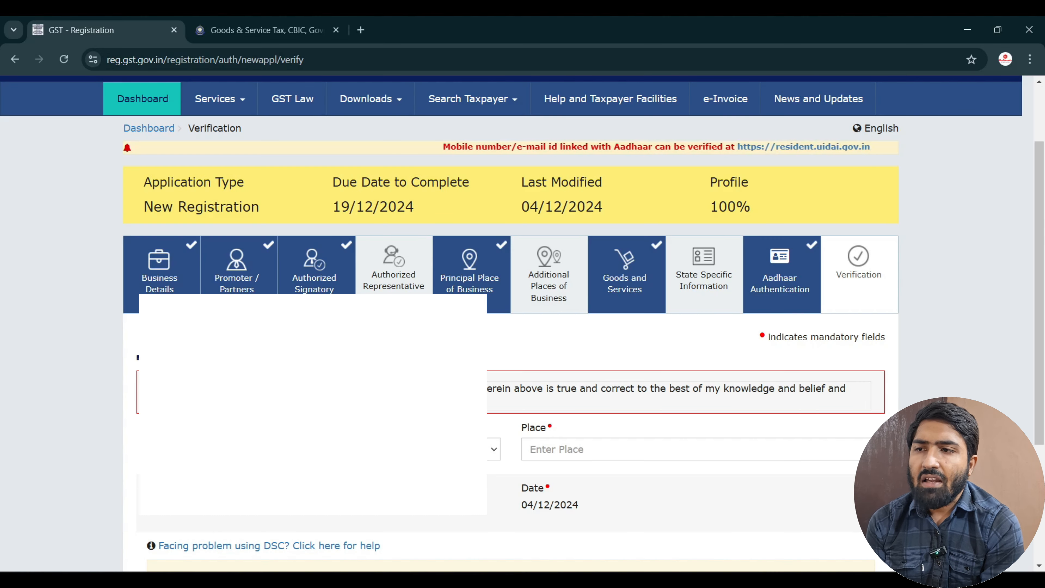
pyautogui.scroll(-3, 153, 393)
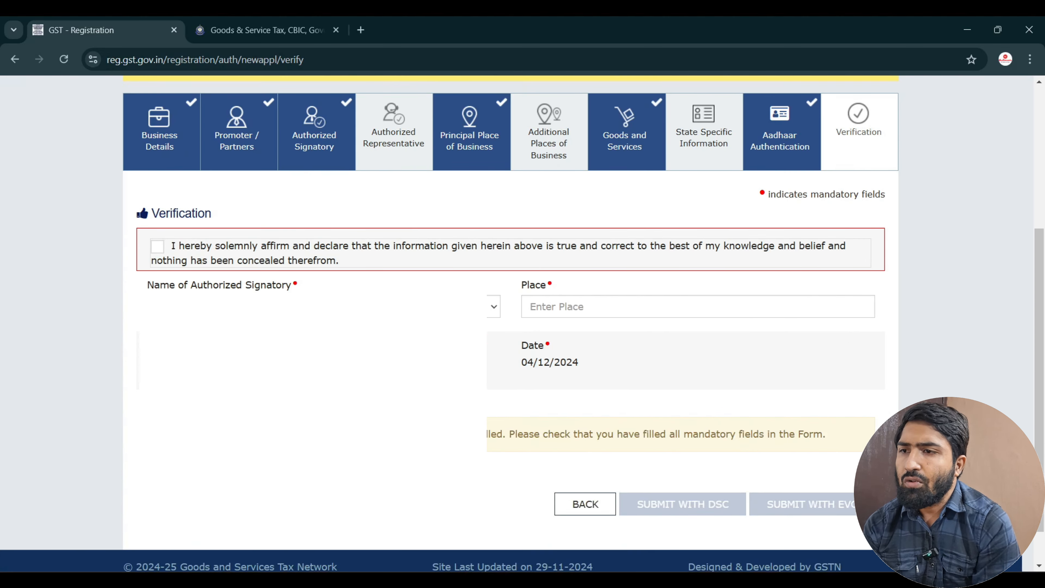
pyautogui.click(165, 251)
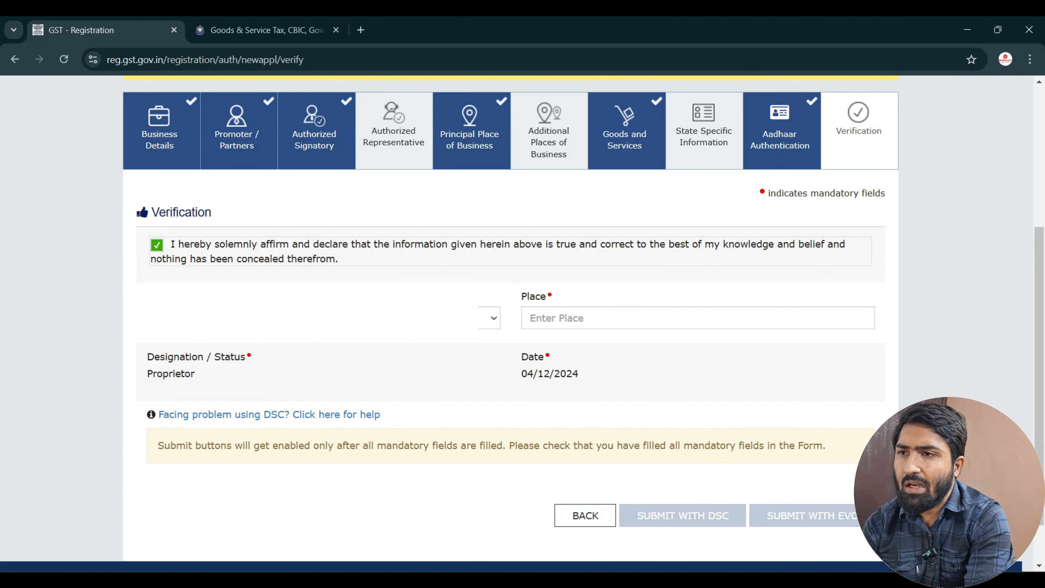
pyautogui.click(653, 313)
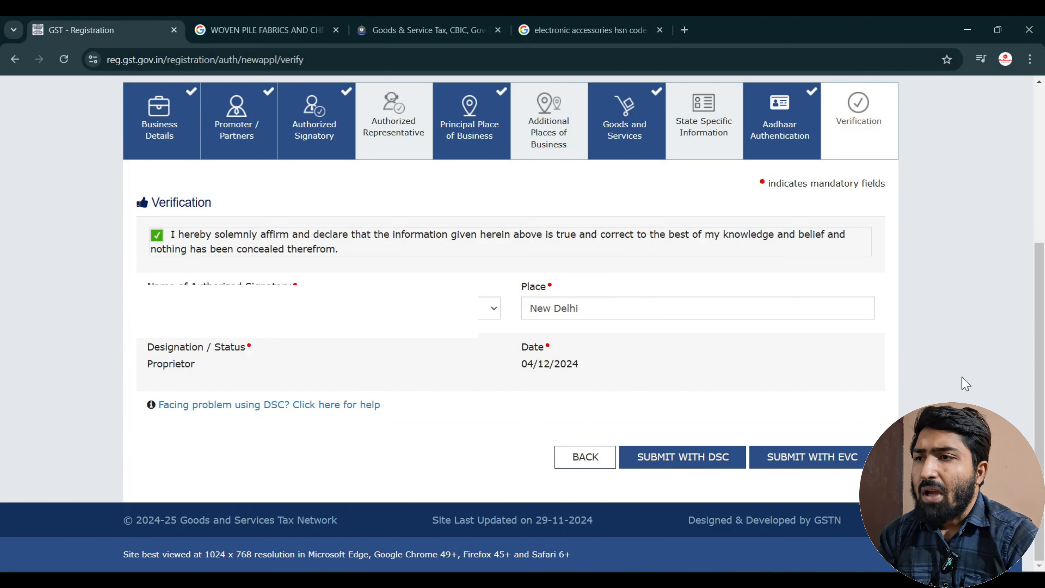
pyautogui.click(828, 459)
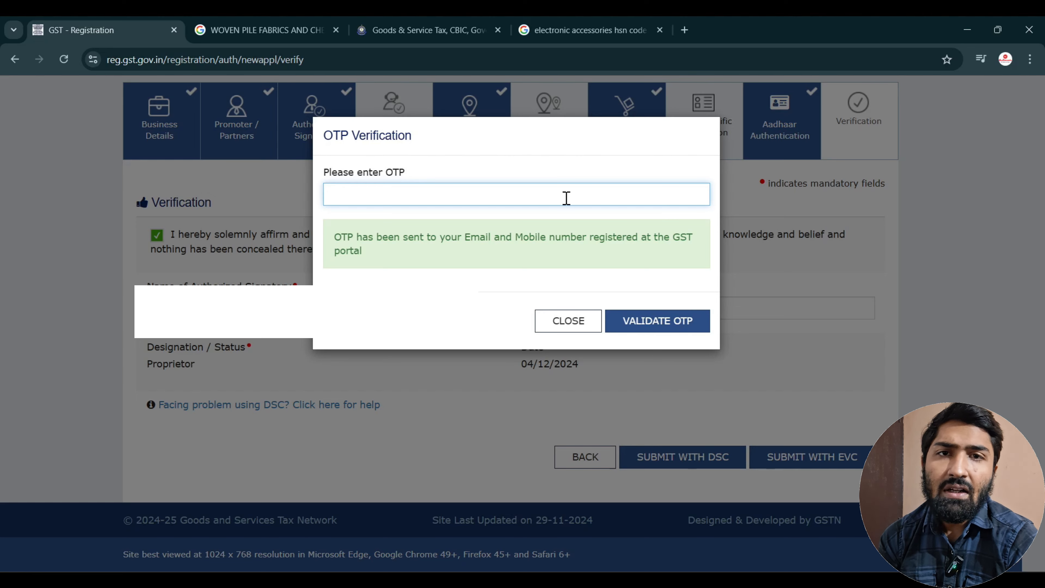
# Validate the EVC OTP, then open the Aadhaar e-KYC link from the Gmail email.
pyautogui.write('000000')
pyautogui.click(666, 325)
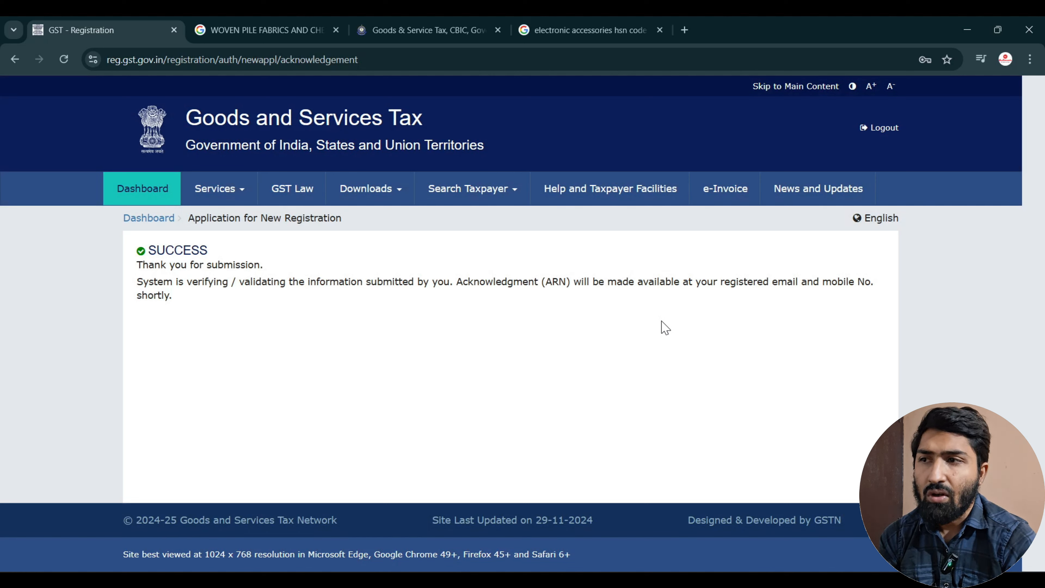
pyautogui.click(1007, 60)
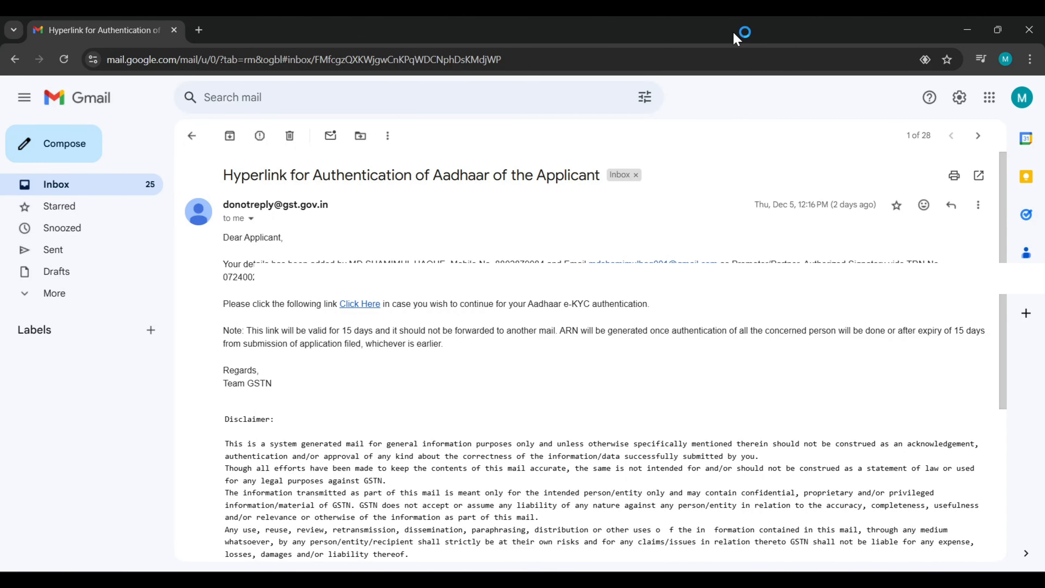
pyautogui.click(354, 305)
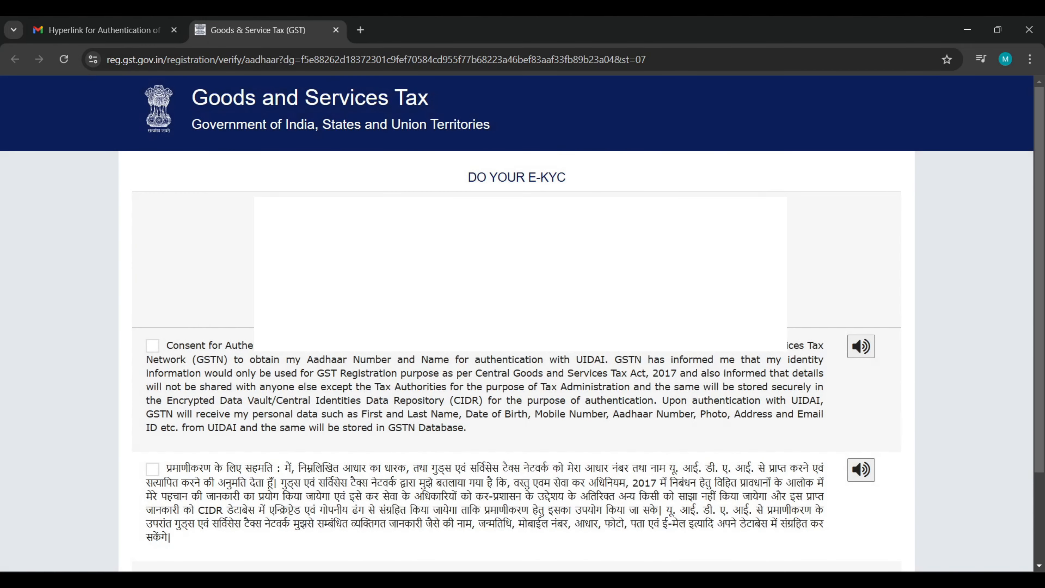
# Give consent for Aadhaar authentication and validate the Aadhaar number to receive an OTP.
pyautogui.click(153, 345)
pyautogui.scroll(-3, 421, 420)
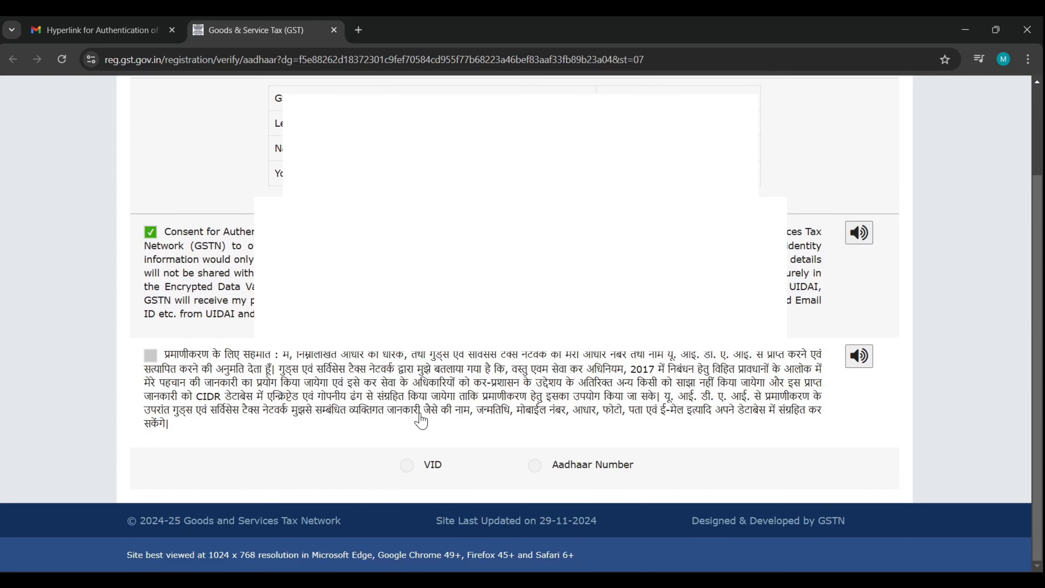
pyautogui.moveTo(164, 233); pyautogui.dragTo(478, 322)
pyautogui.click(529, 336)
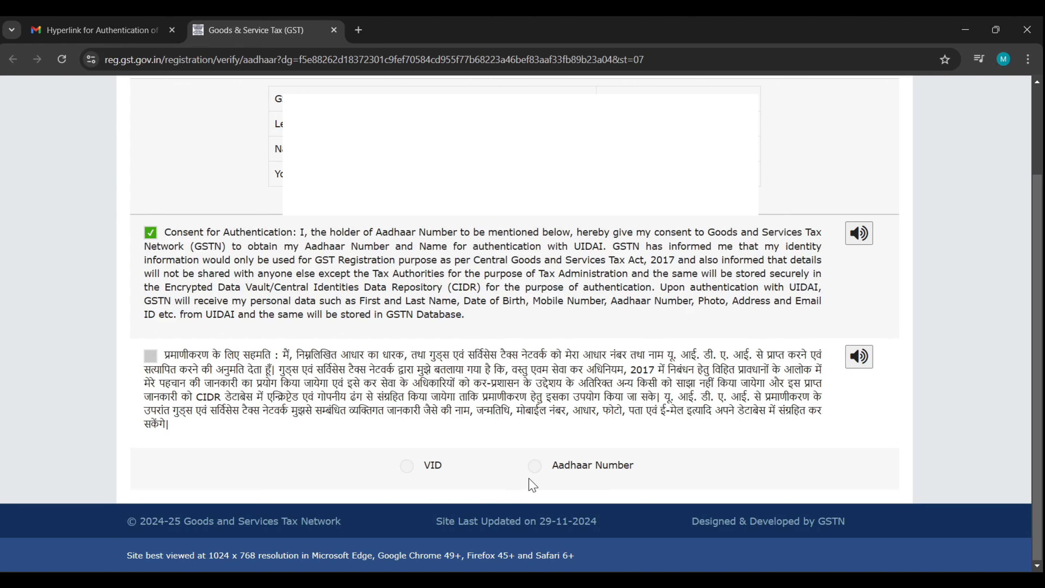
pyautogui.click(535, 466)
pyautogui.scroll(-3, 535, 473)
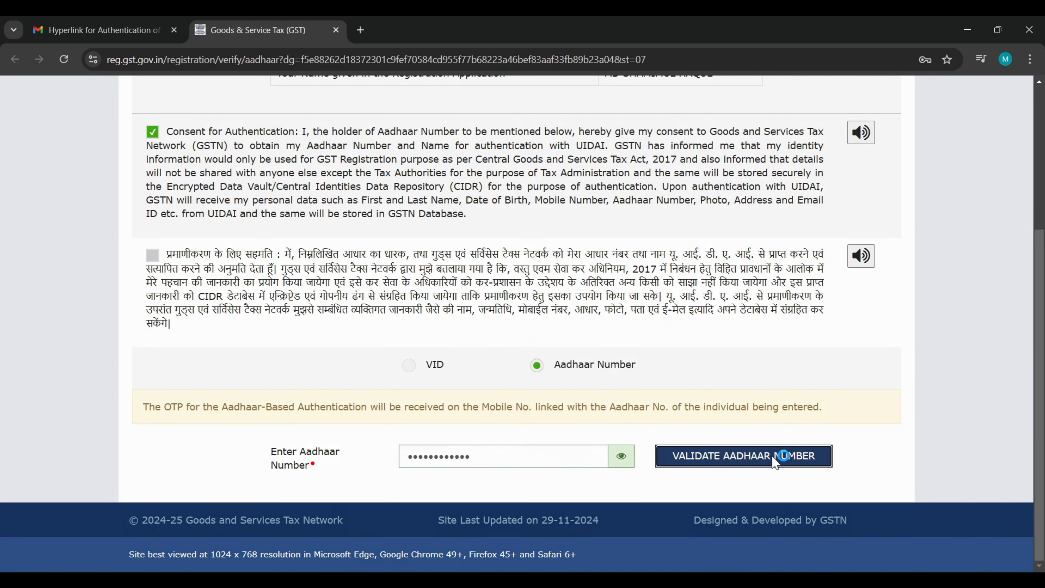
pyautogui.click(773, 457)
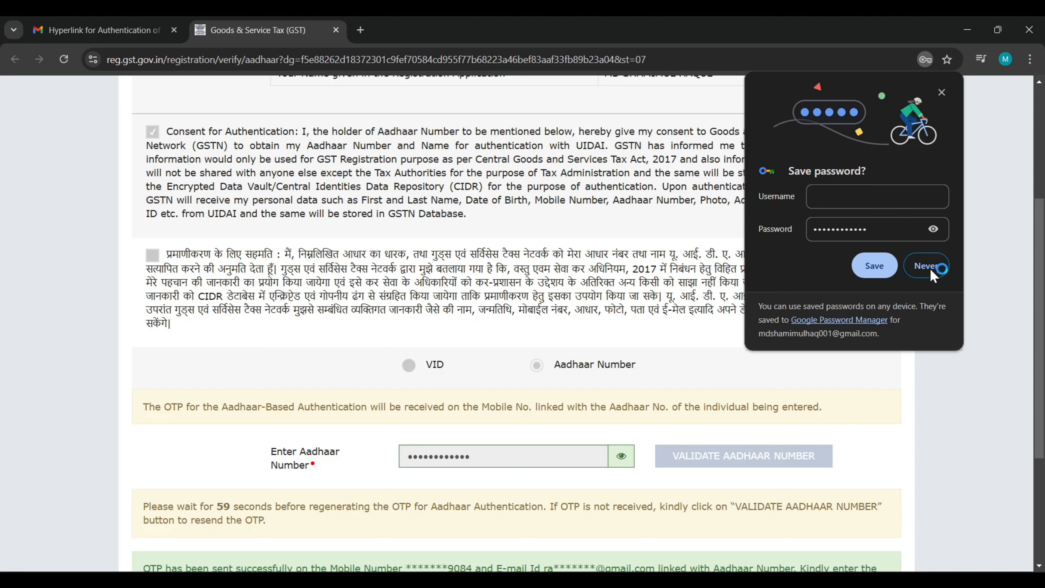
# Enter and validate the Aadhaar OTP, then acknowledge the e-KYC success message.
pyautogui.click(934, 270)
pyautogui.scroll(-5, 874, 402)
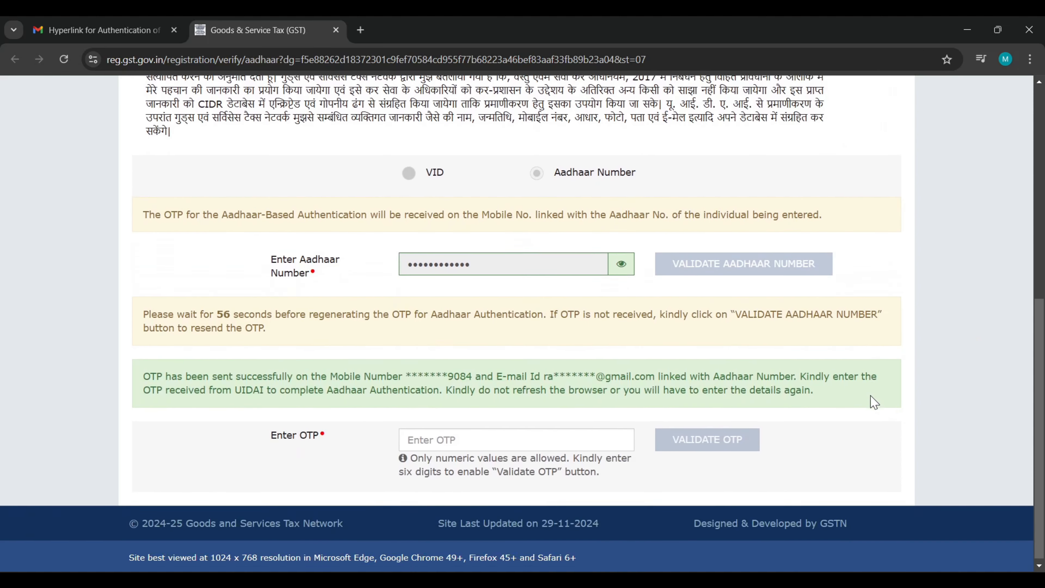
pyautogui.click(556, 441)
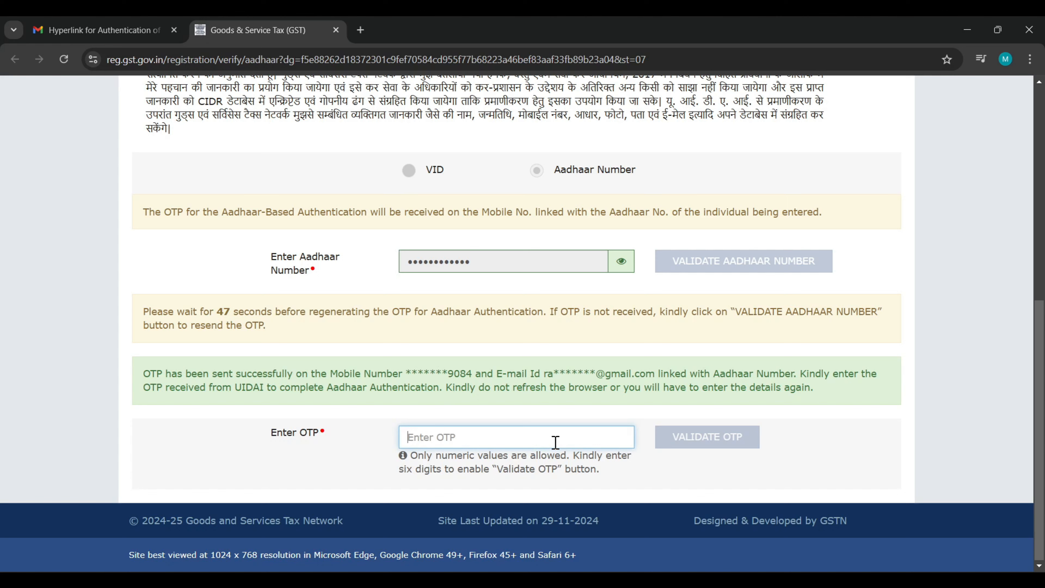
pyautogui.click(693, 436)
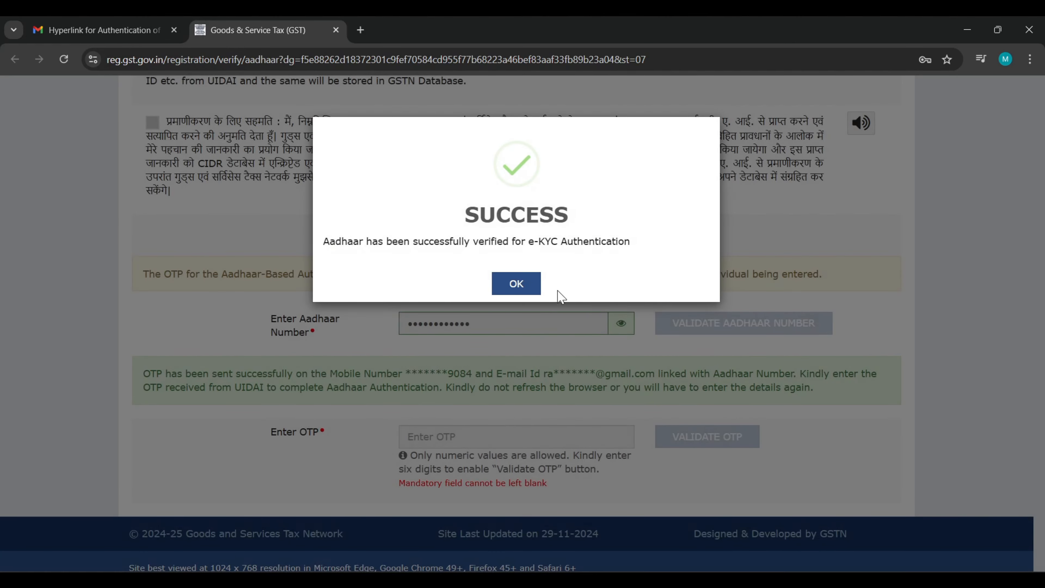
pyautogui.click(516, 283)
pyautogui.scroll(-5, 522, 278)
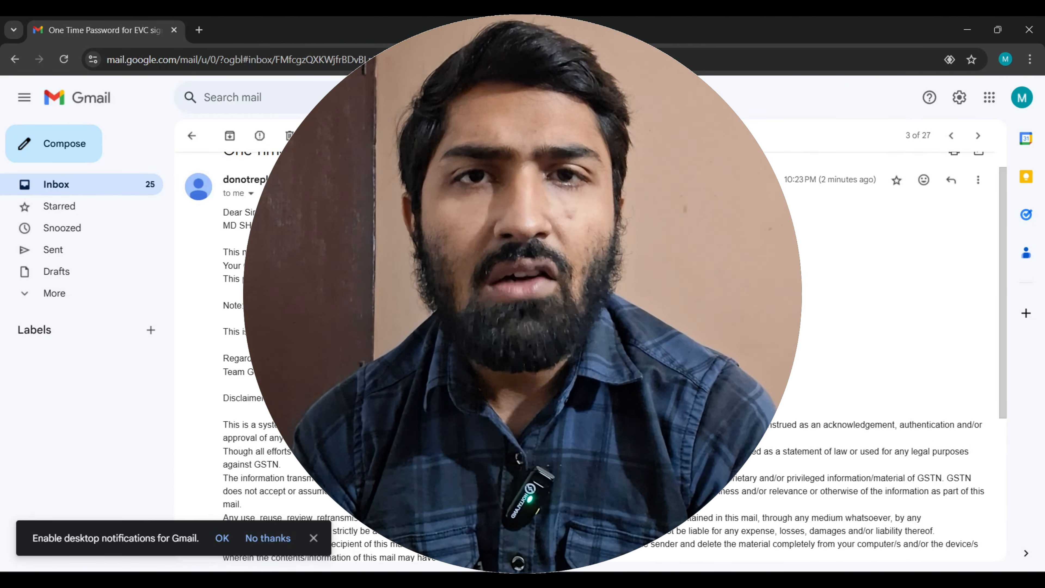
# Leave the EVC OTP email and return to the 27-conversation Gmail inbox.
pyautogui.scroll(-5, 609, 358)
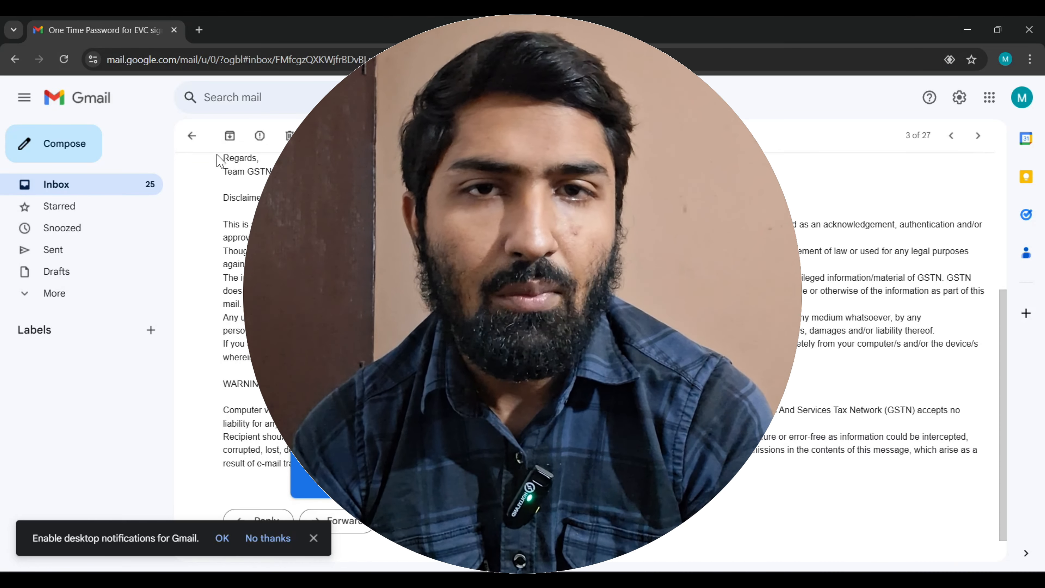
pyautogui.click(192, 136)
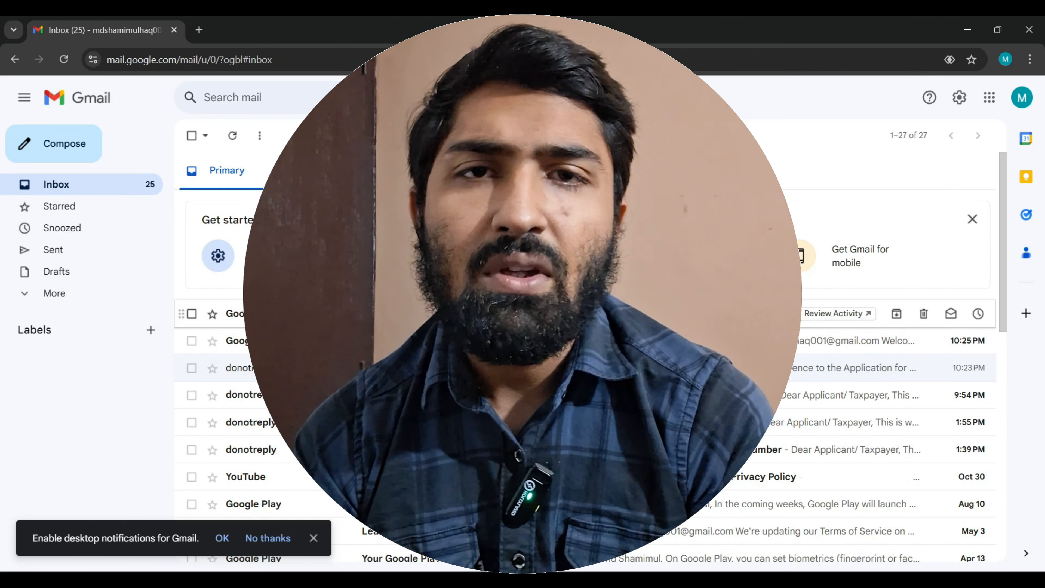